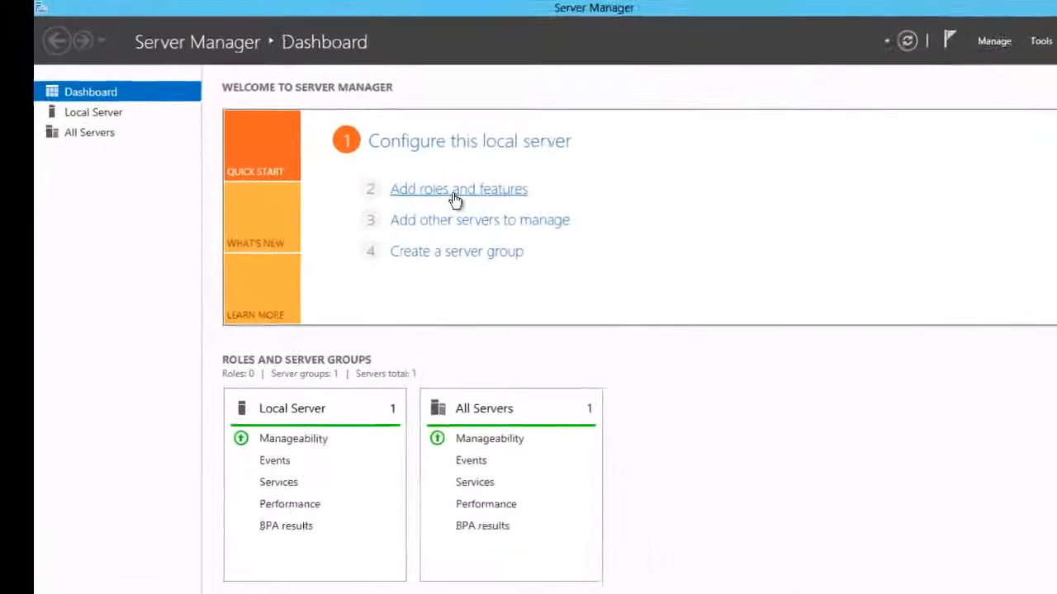
Step: Start Add Roles and Features with role-based installation on LB.contoso.local, advancing past Server Roles
click(454, 195)
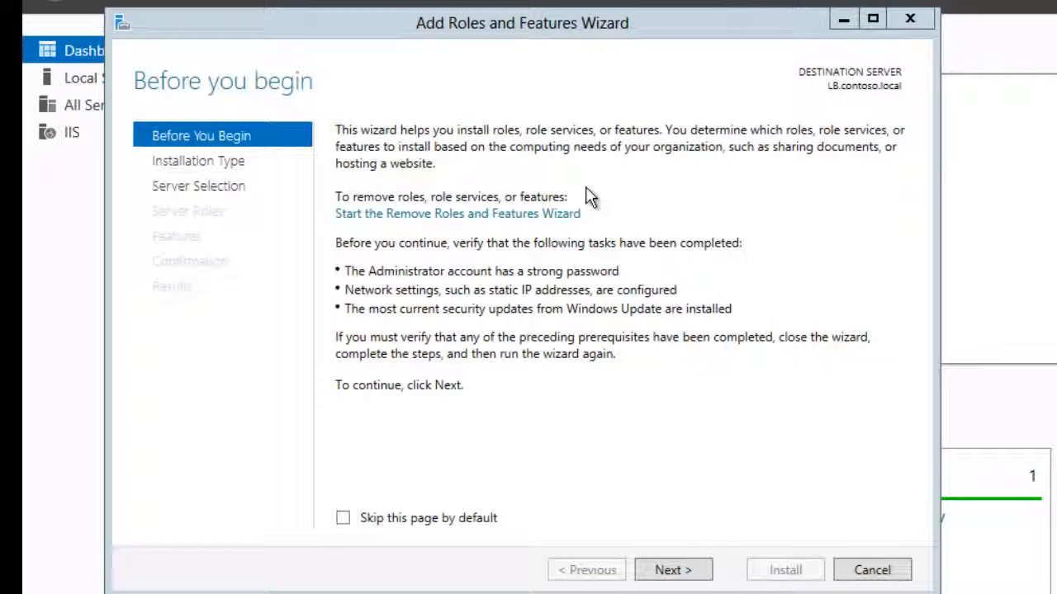
click(672, 570)
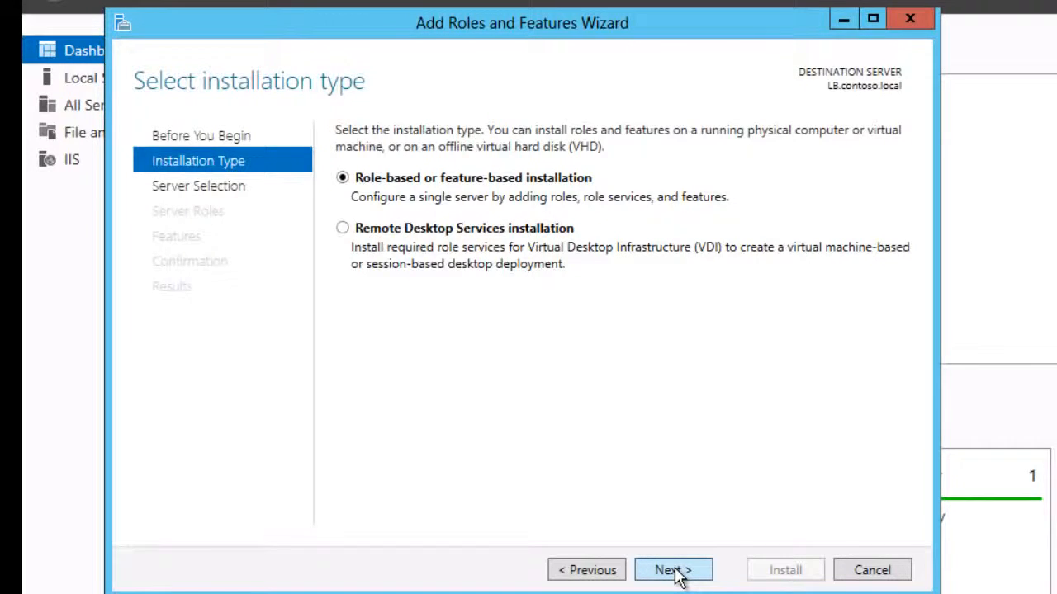
click(673, 570)
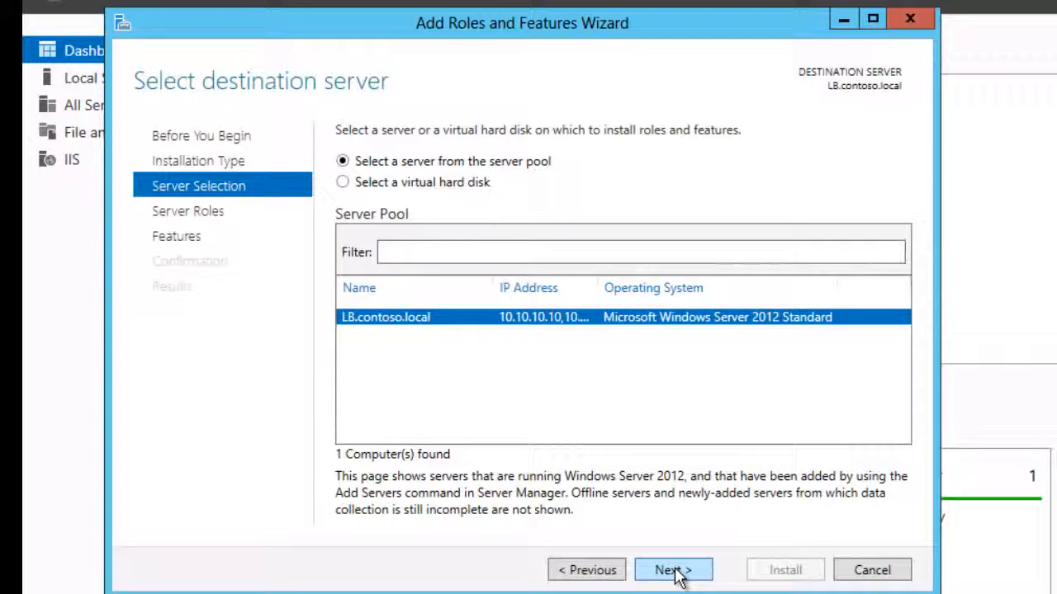
click(673, 570)
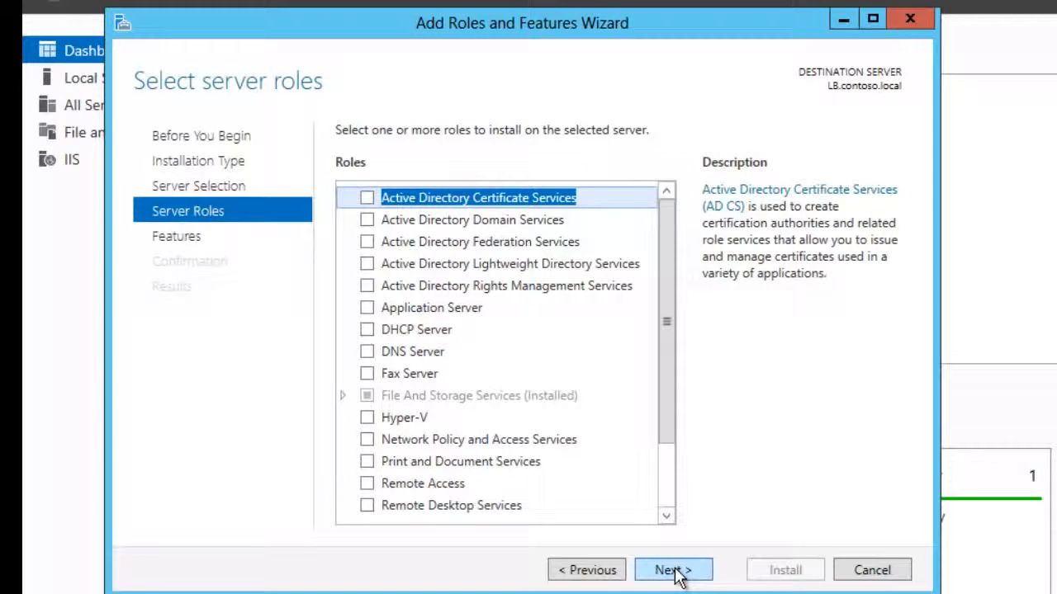
click(676, 569)
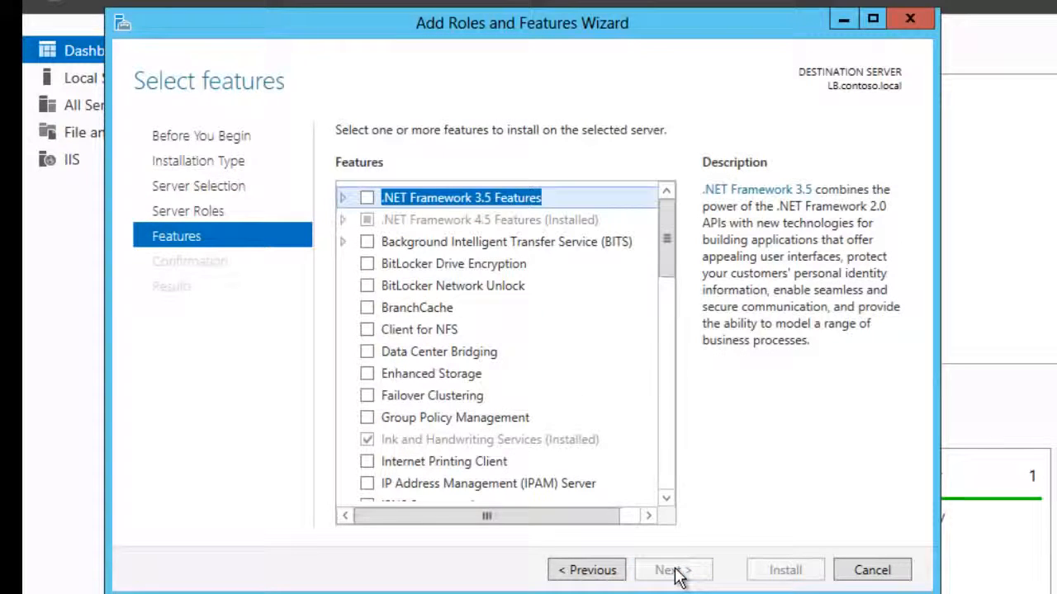
Step: Select Network Load Balancing plus its management tools and start the installation
click(667, 429)
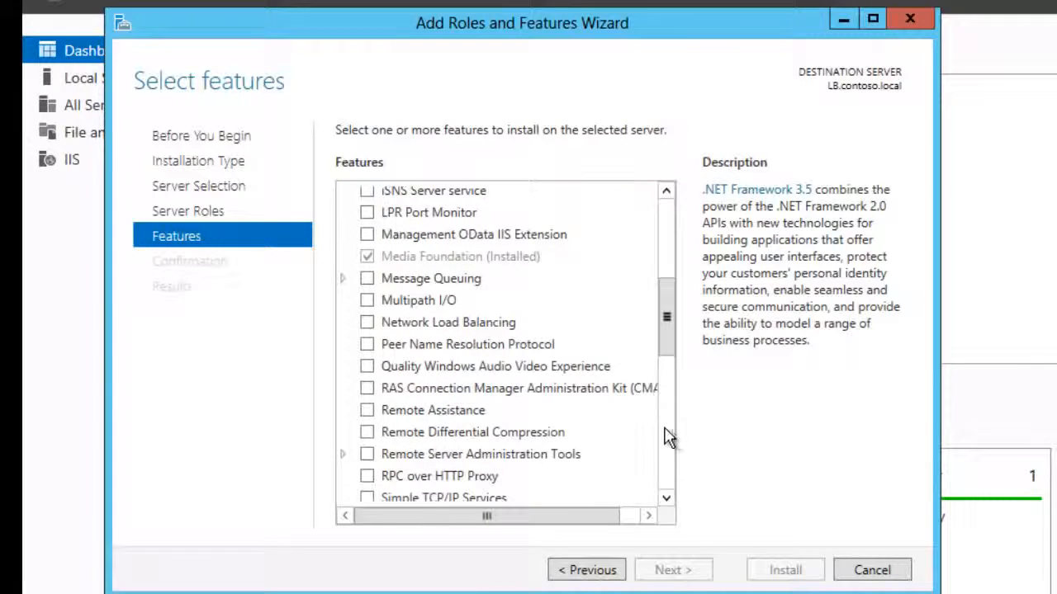
click(367, 324)
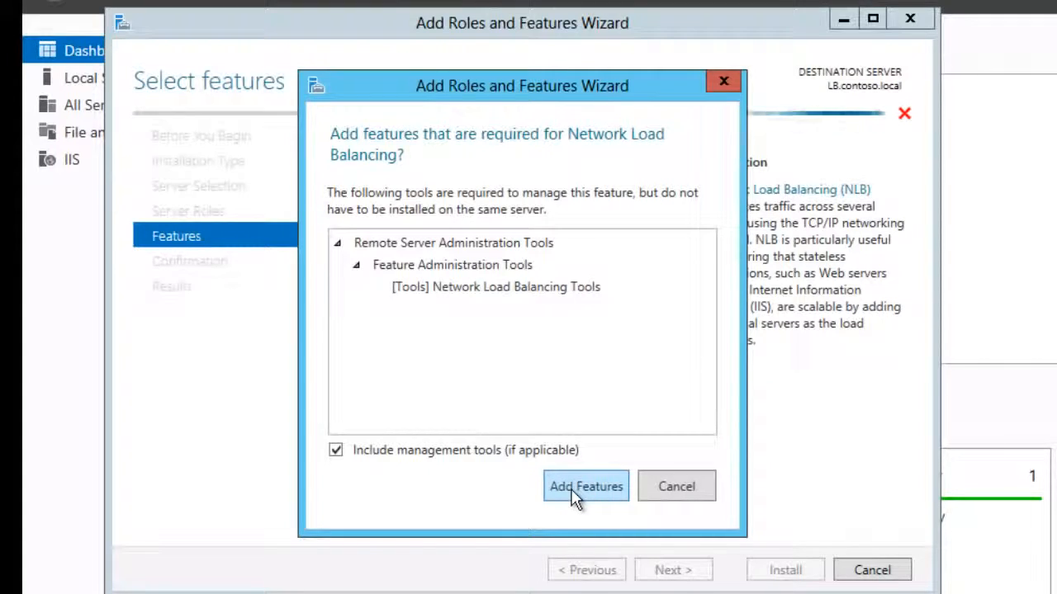
click(573, 488)
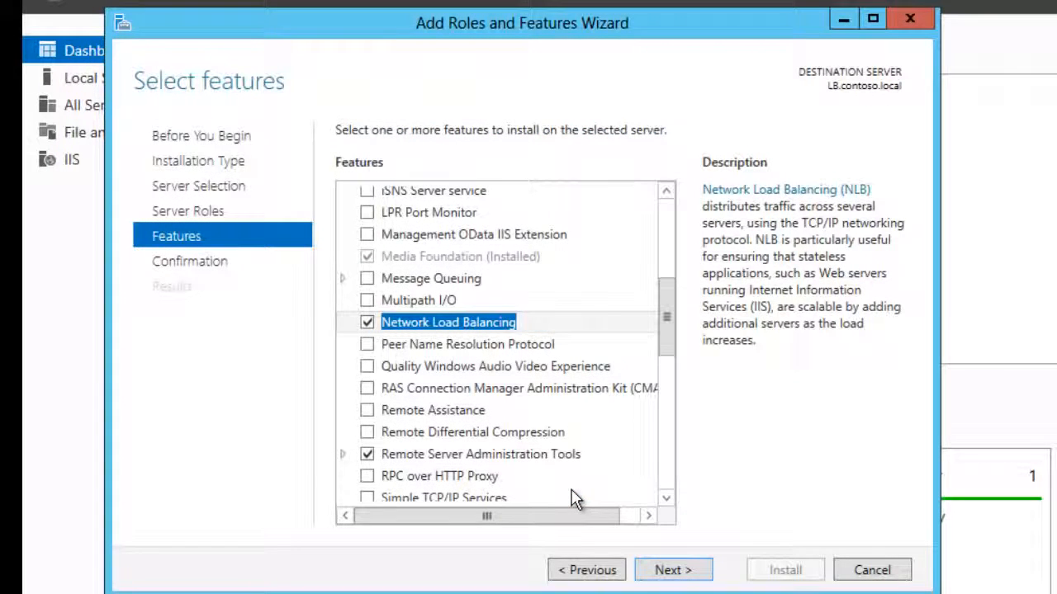
click(667, 572)
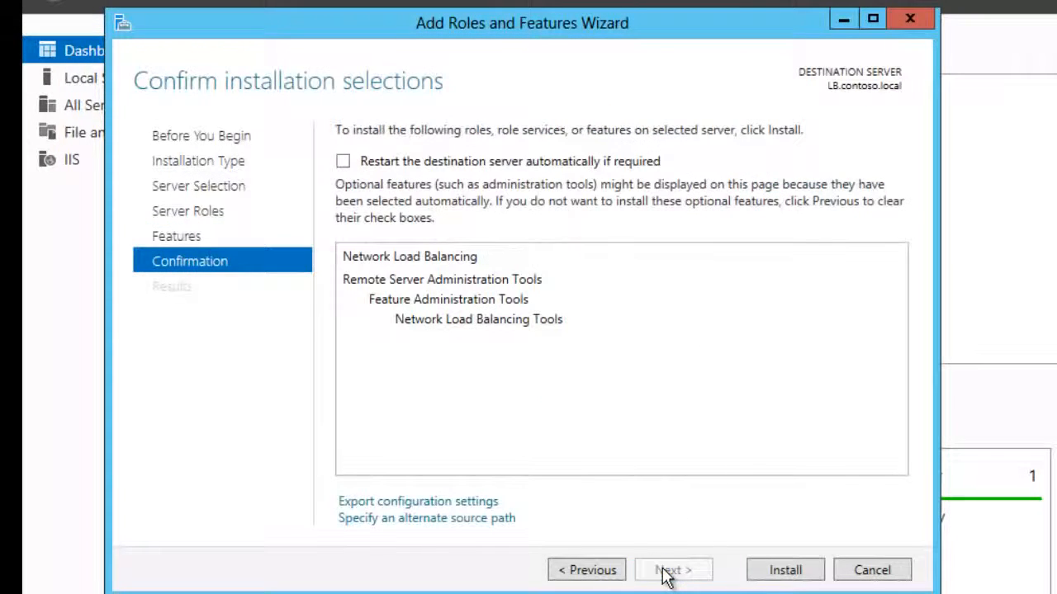
click(785, 571)
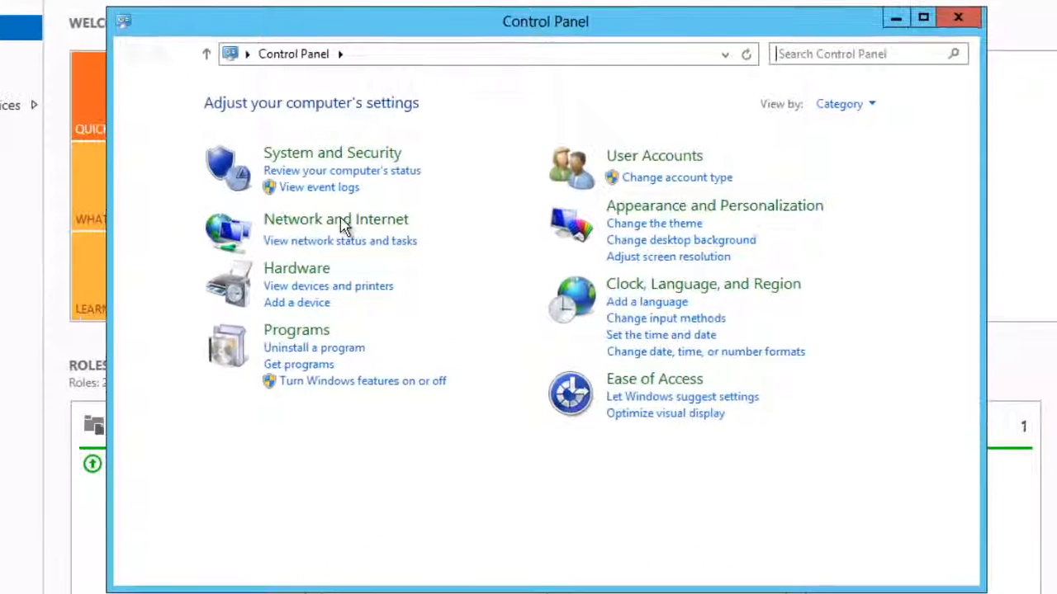
Step: Check that Ethernet 2's properties list Network Load Balancing (NLB), then close all network windows unchanged
click(334, 221)
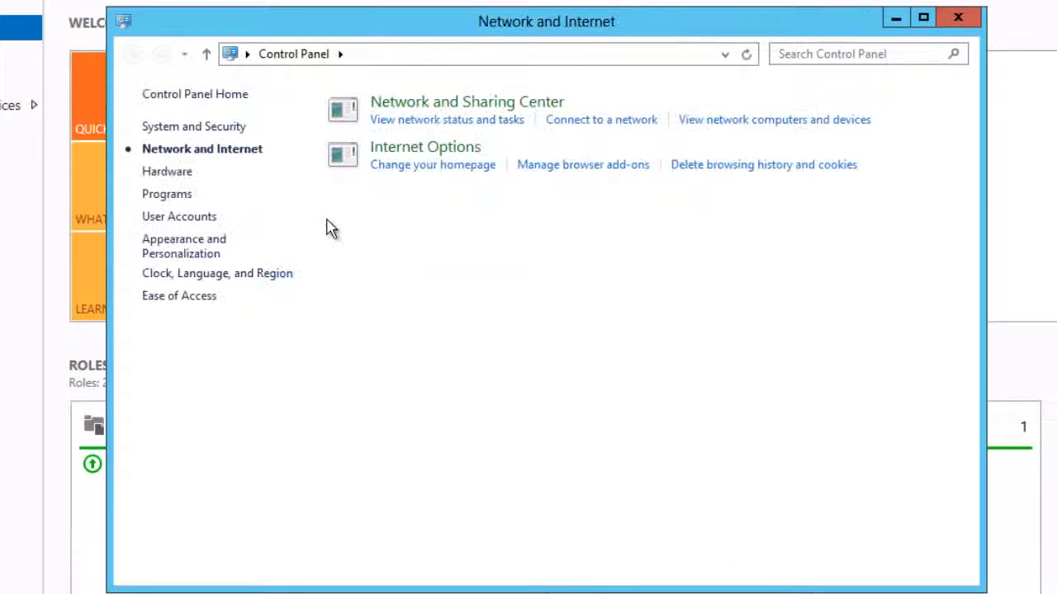
click(431, 125)
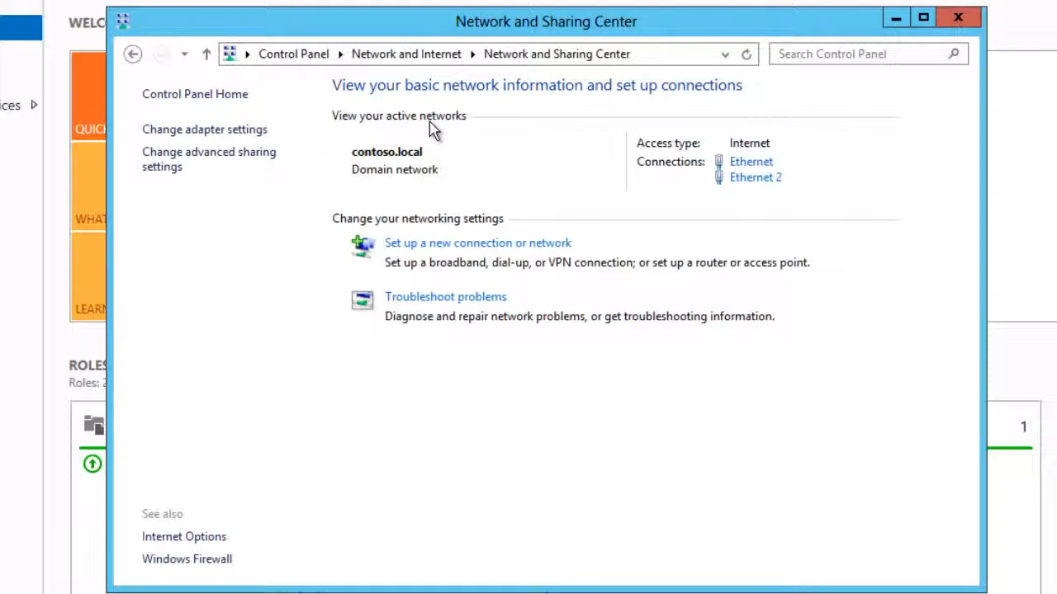
click(753, 180)
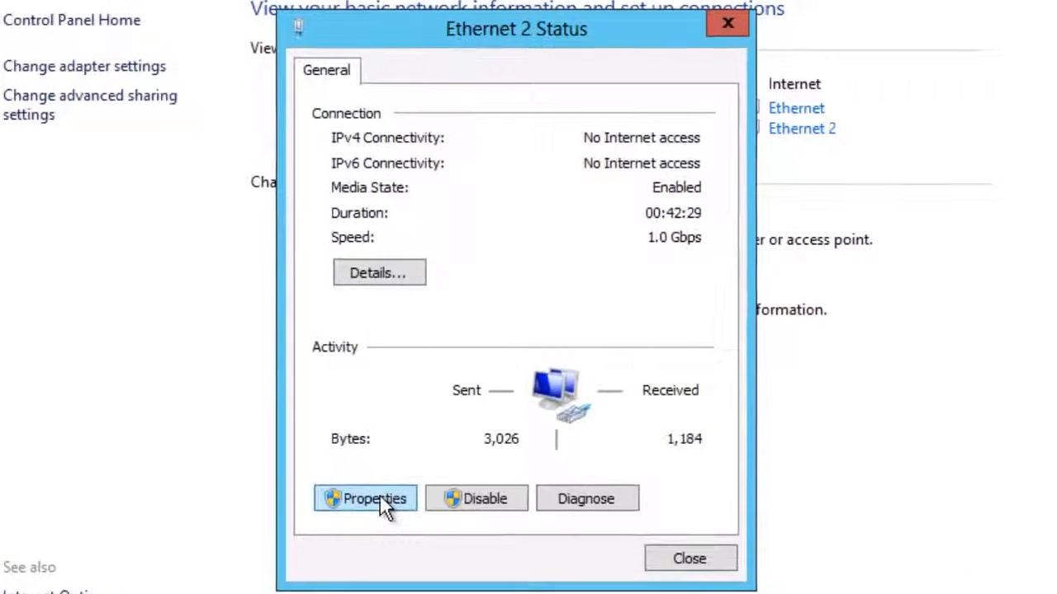
click(381, 500)
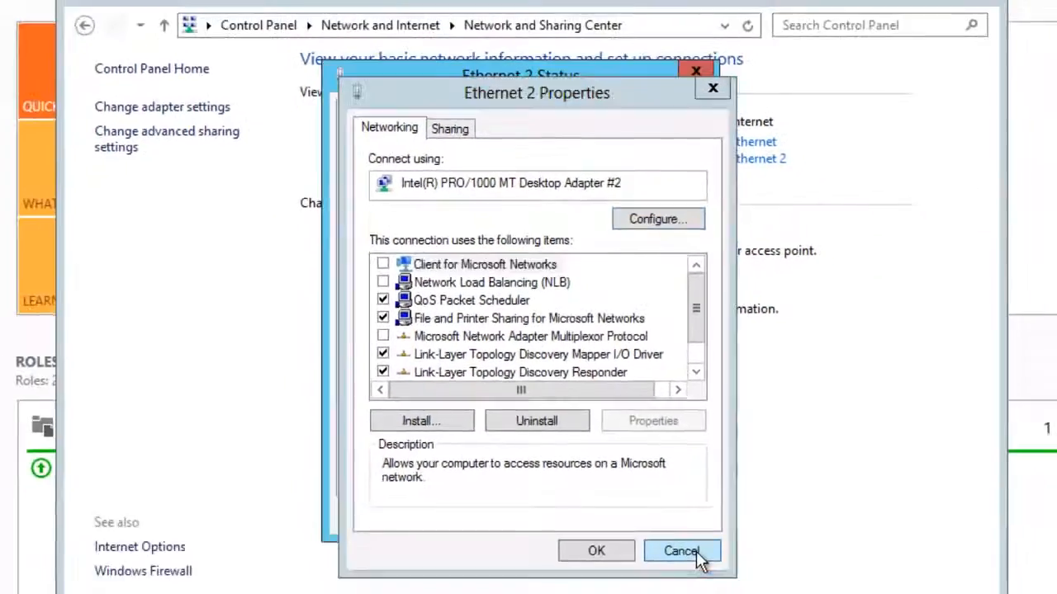
click(708, 592)
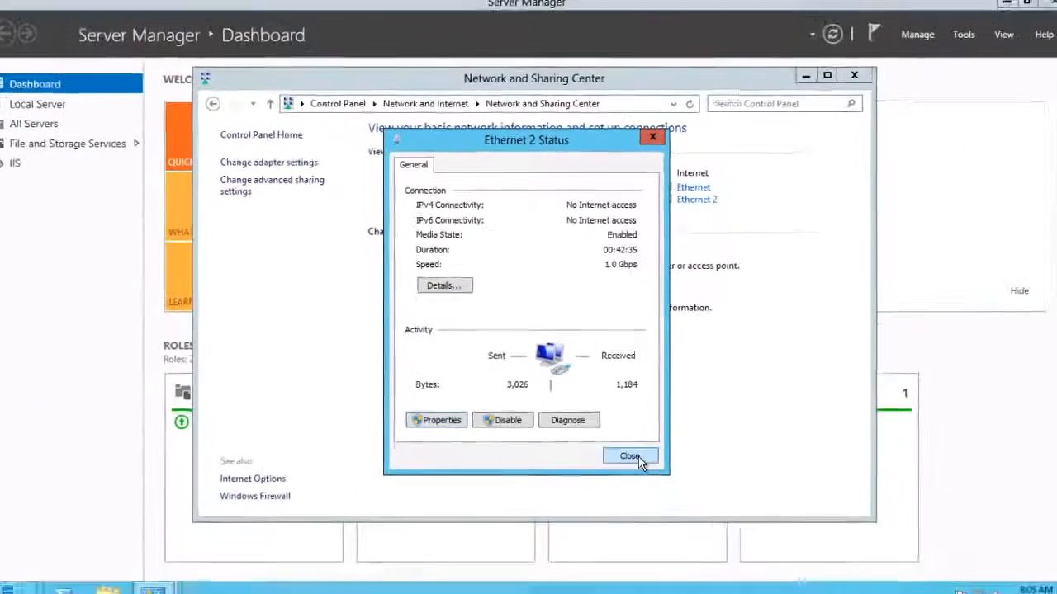
click(638, 457)
click(854, 75)
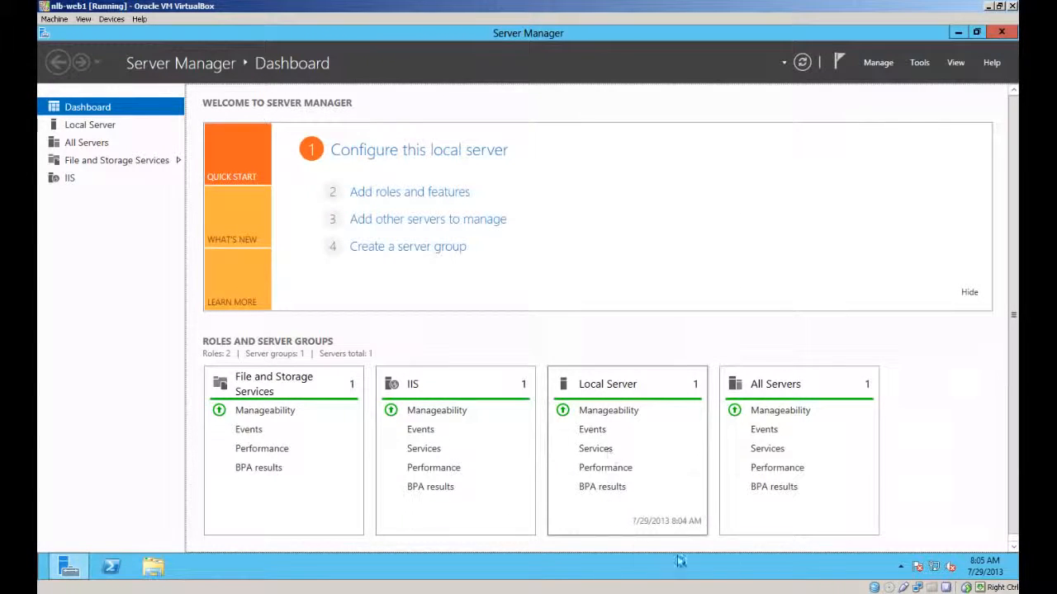
Step: Switch to the nlb-lb VM and launch Network Load Balancing Manager from Tools
click(583, 593)
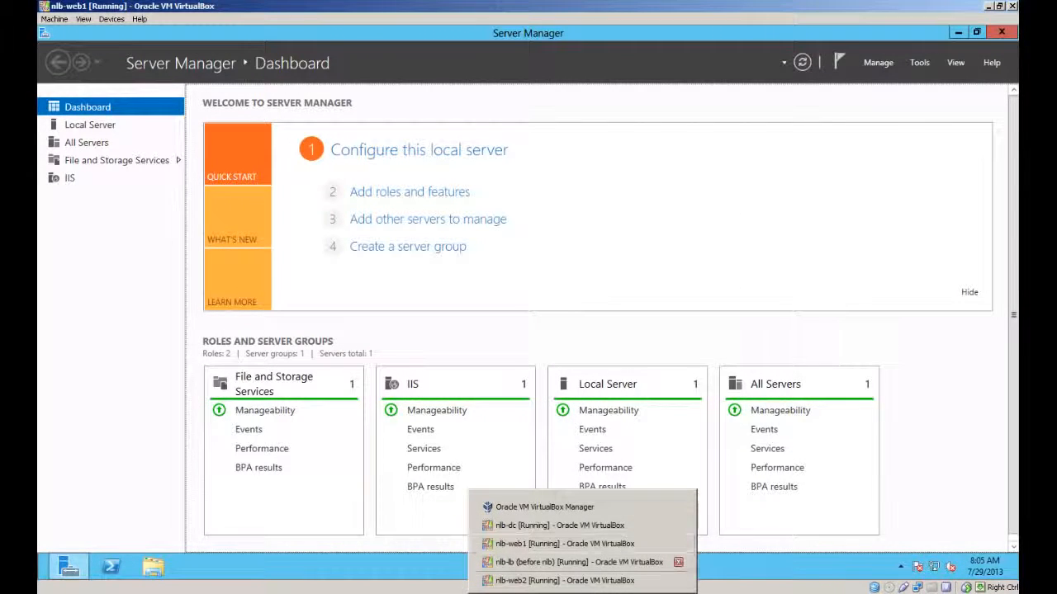
click(578, 562)
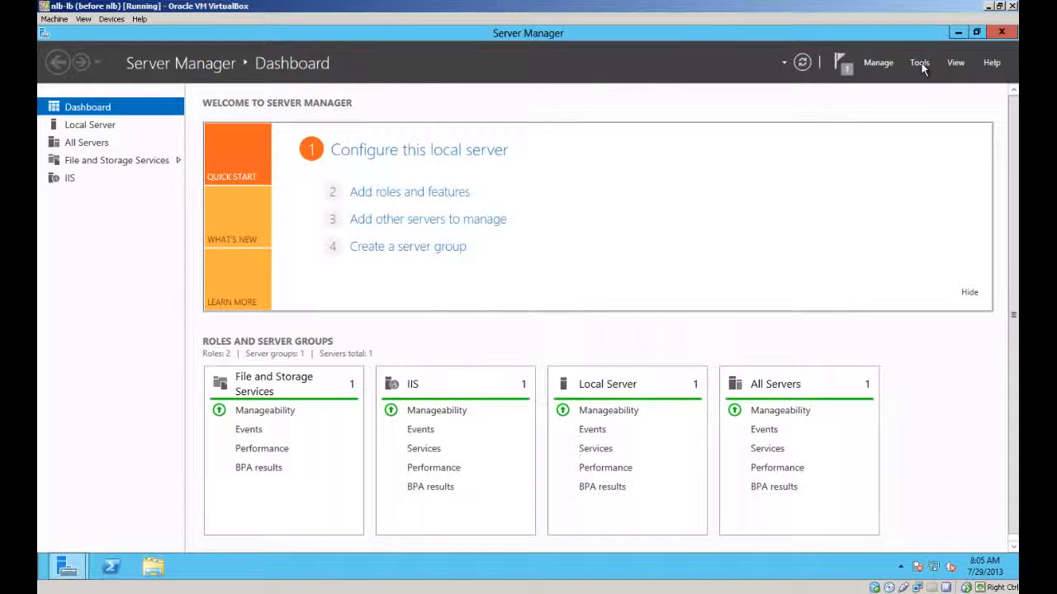
click(919, 63)
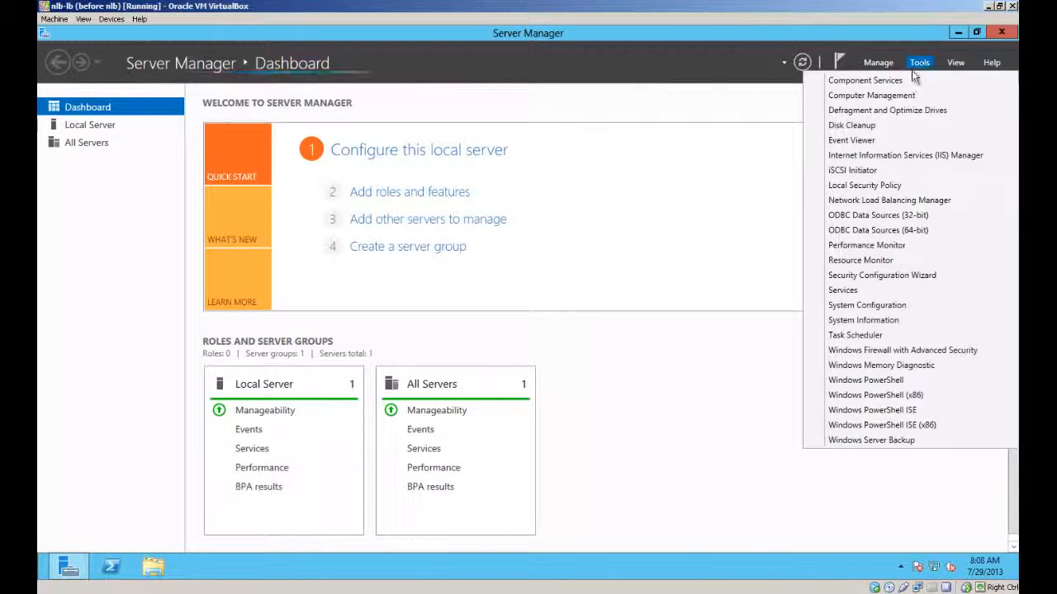
click(894, 201)
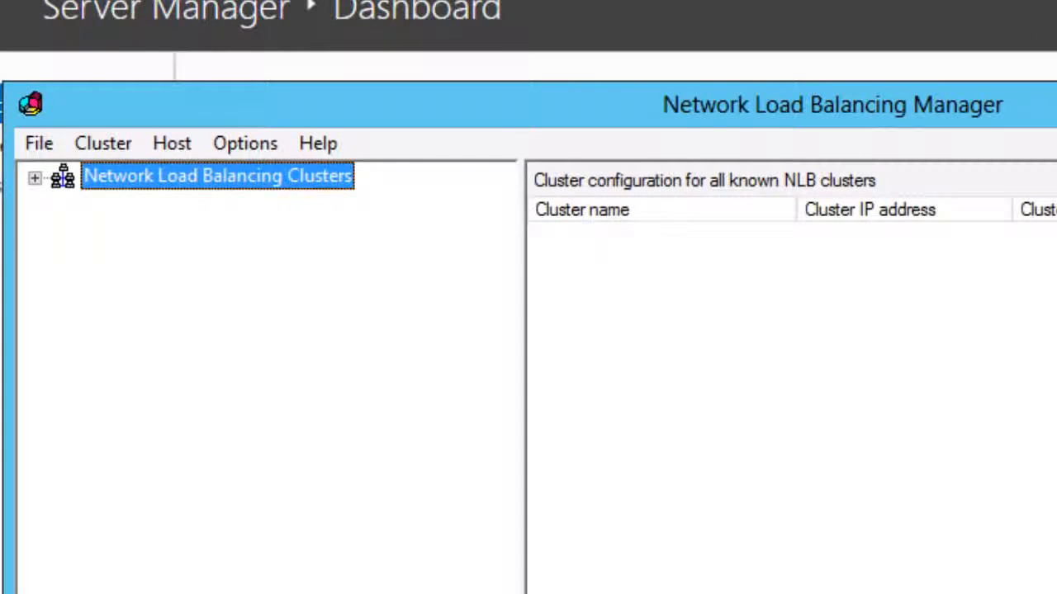
Step: Start a new cluster on host 10.10.10.11 using its Ethernet 2 interface (10.10.10.21)
right_click(136, 175)
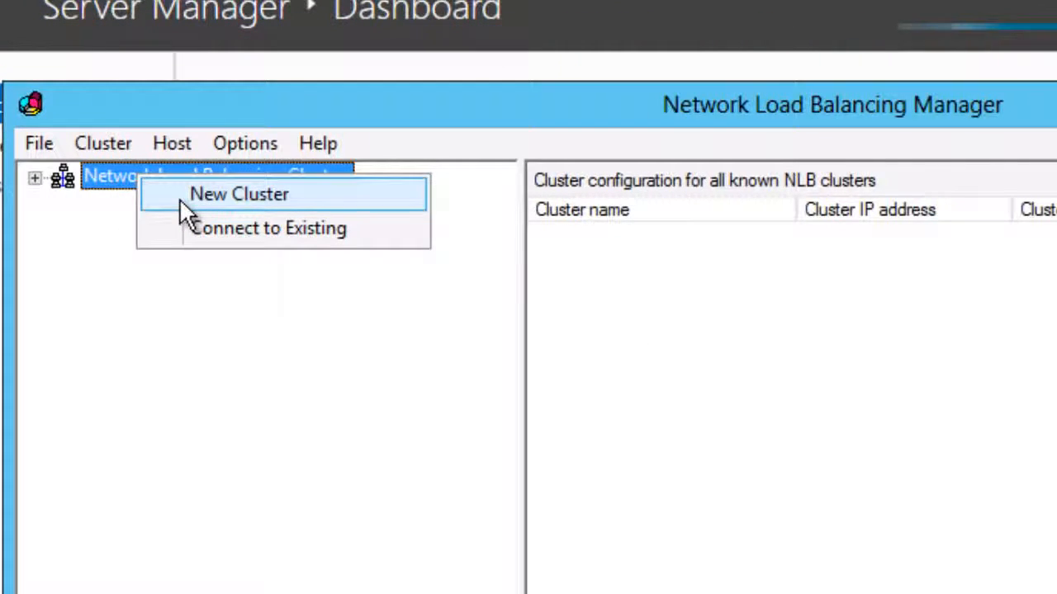
click(180, 196)
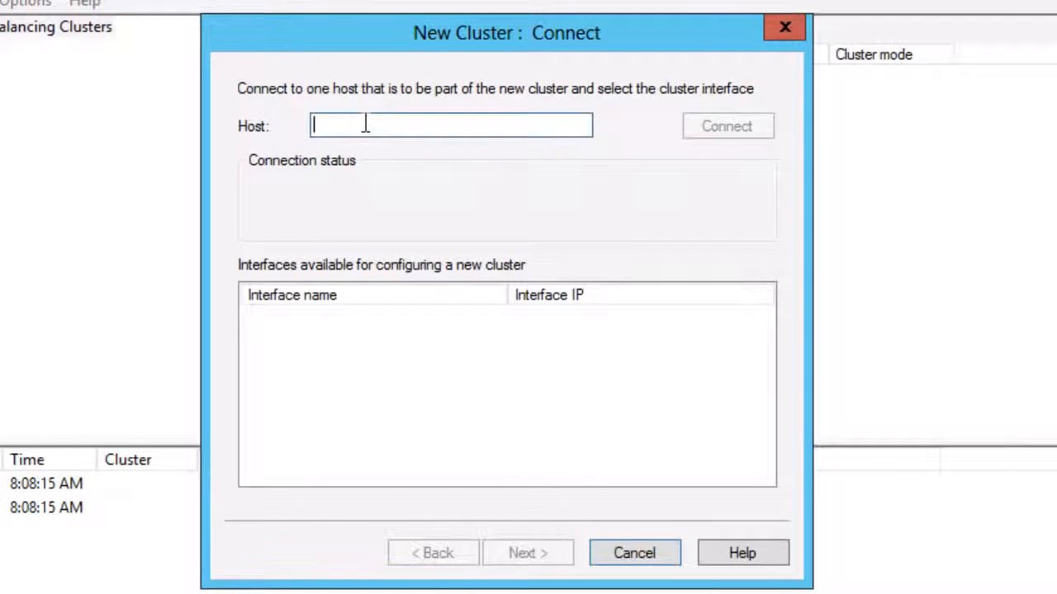
text(1)
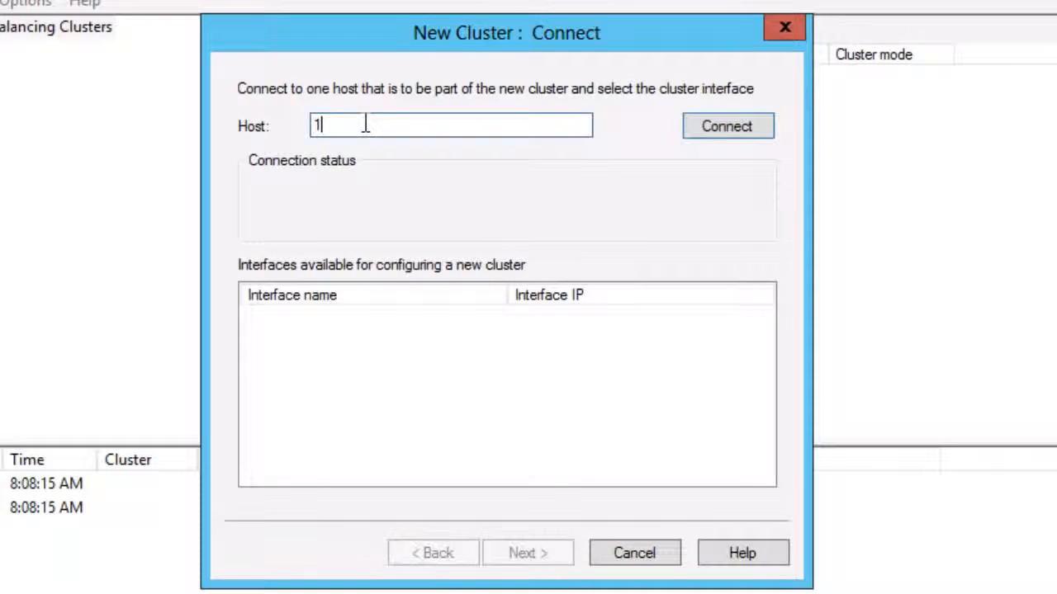
text(0.10.10)
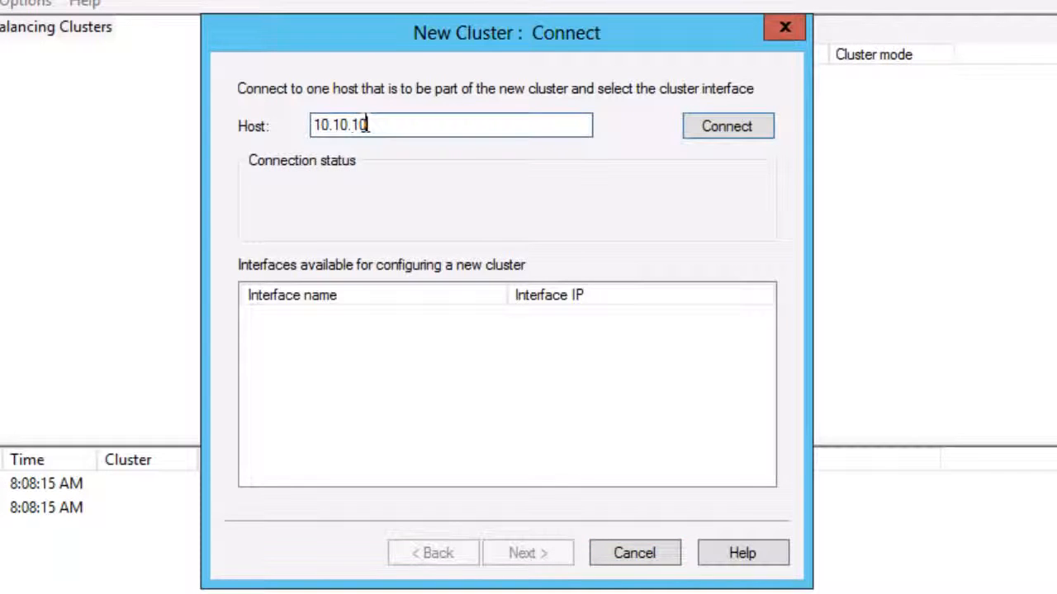
text(.11)
click(724, 126)
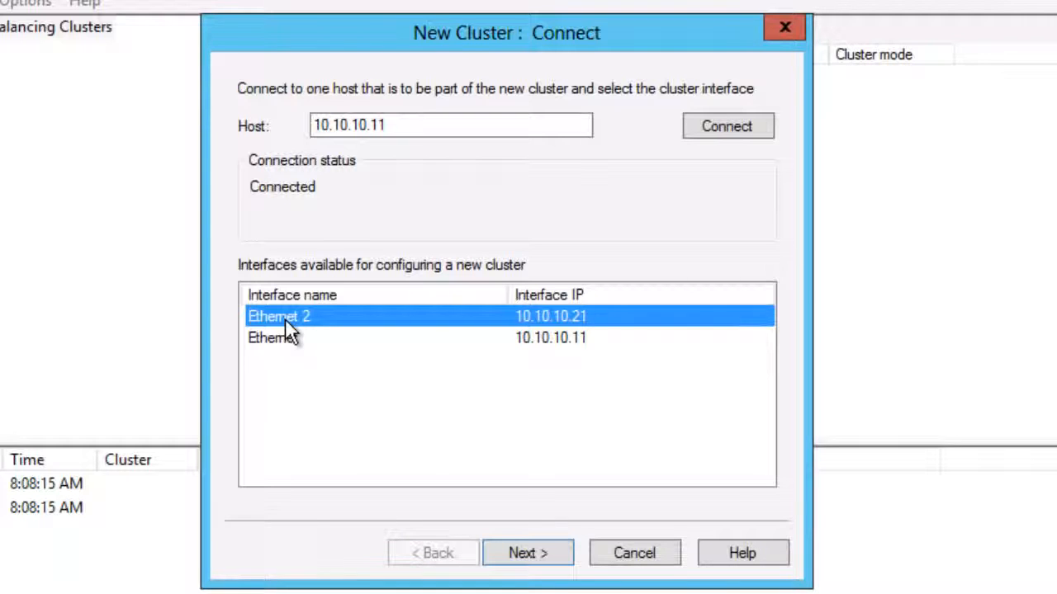
click(296, 344)
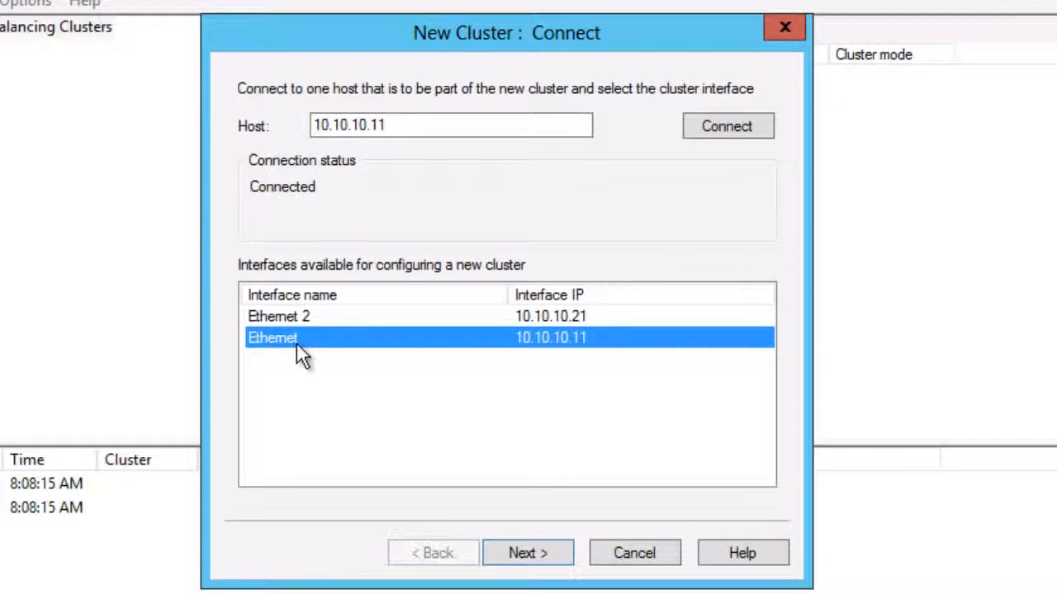
click(296, 319)
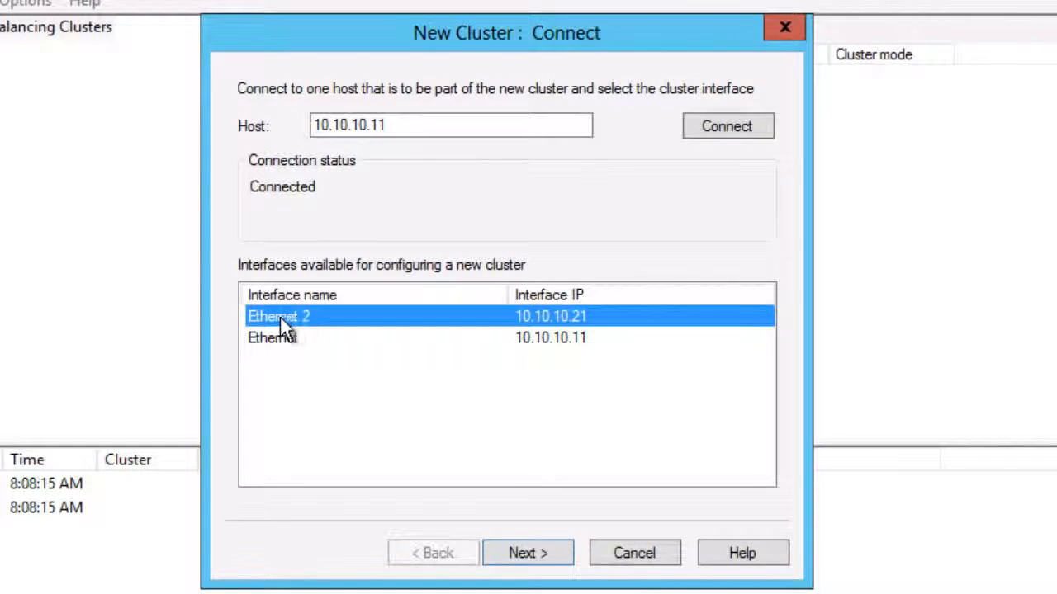
click(543, 561)
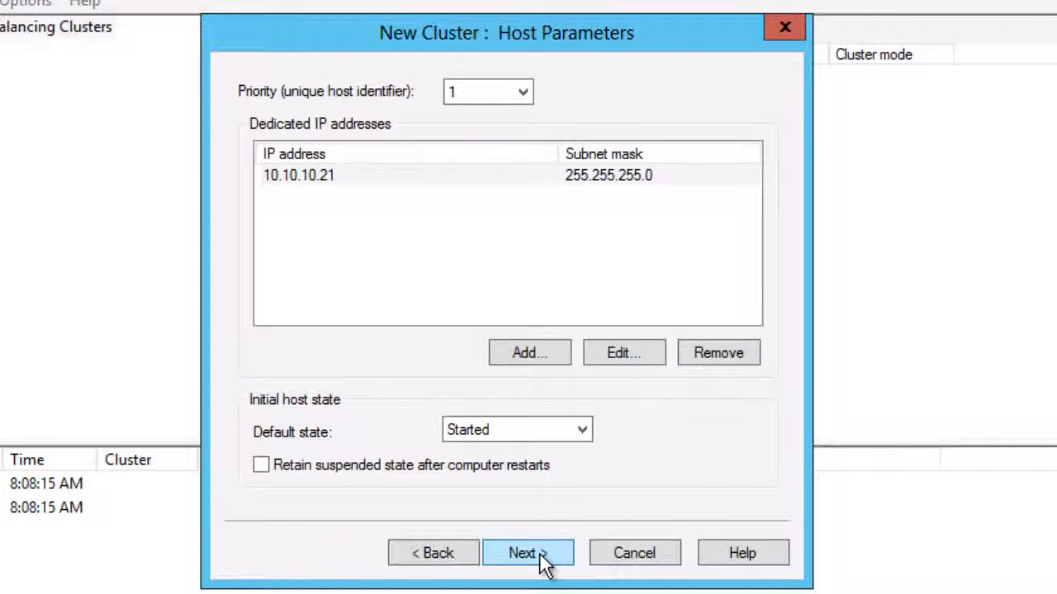
Step: Add cluster IP address 10.10.10.50 with subnet mask 255.255.255.0
click(543, 561)
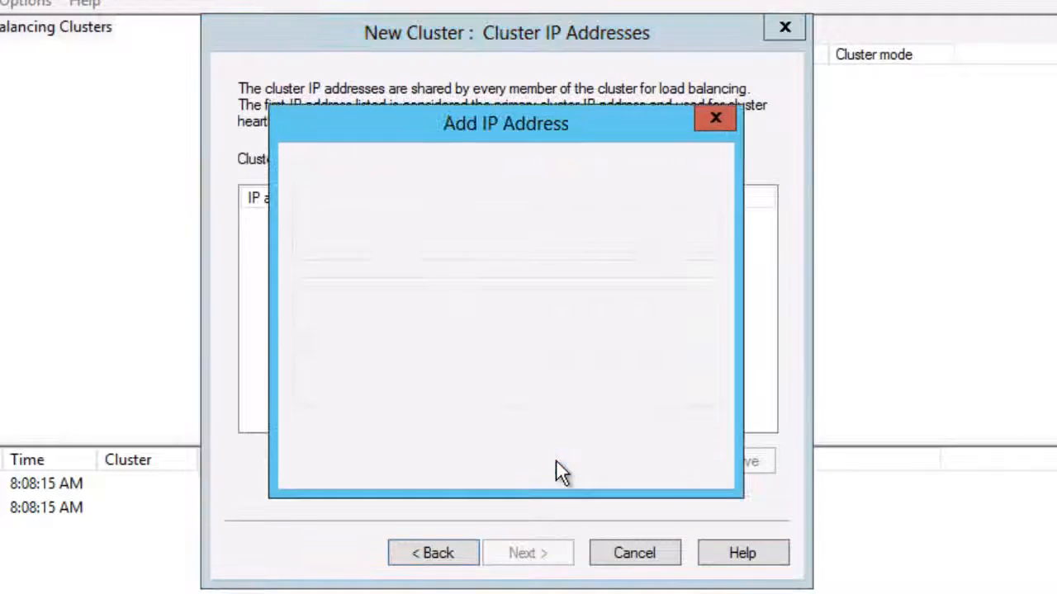
click(556, 459)
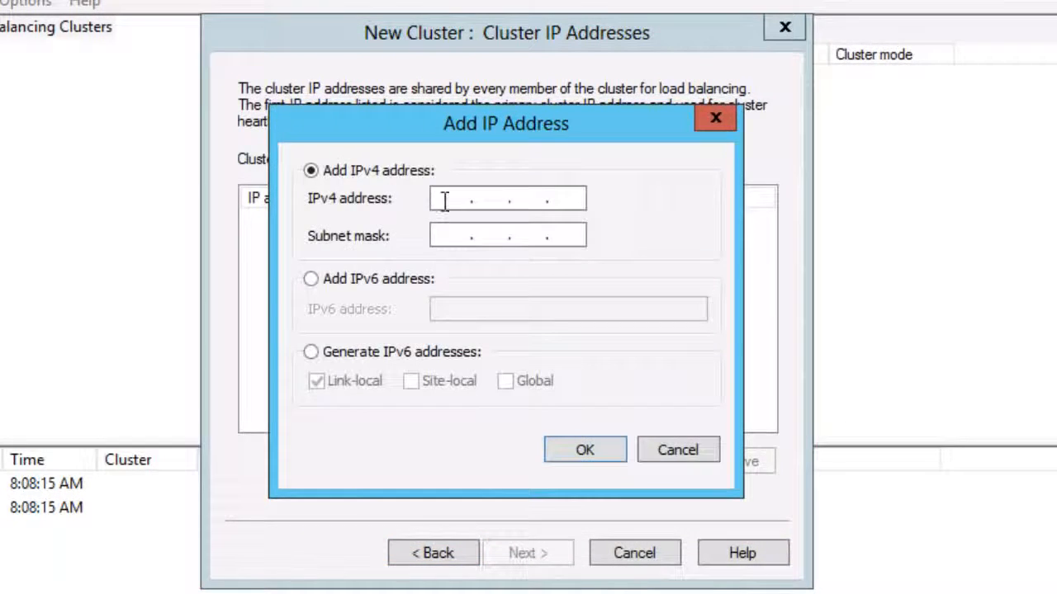
text(10.10.10.50)
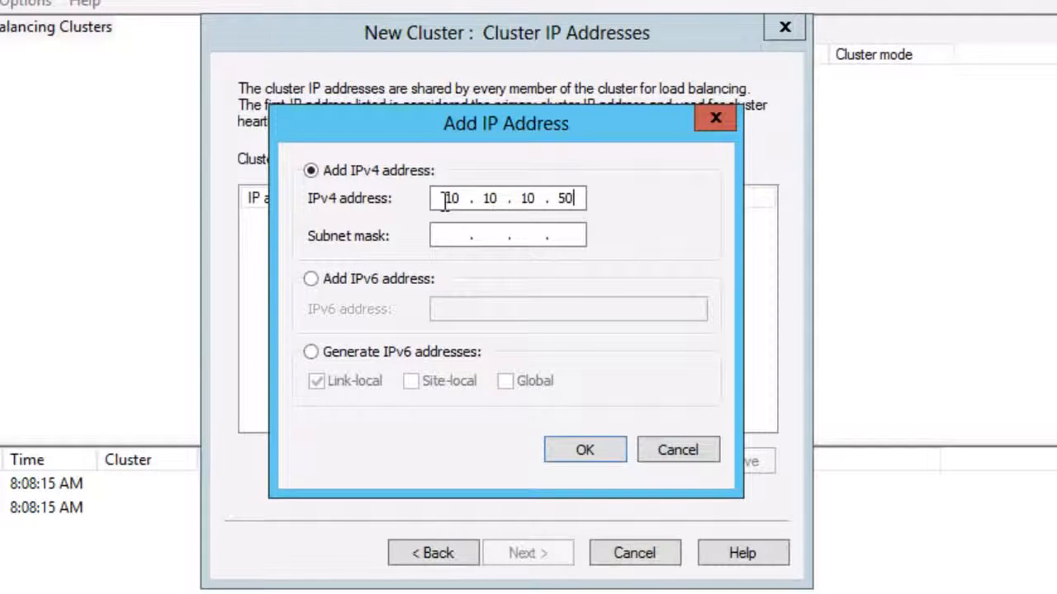
key(Tab)
text(255255255)
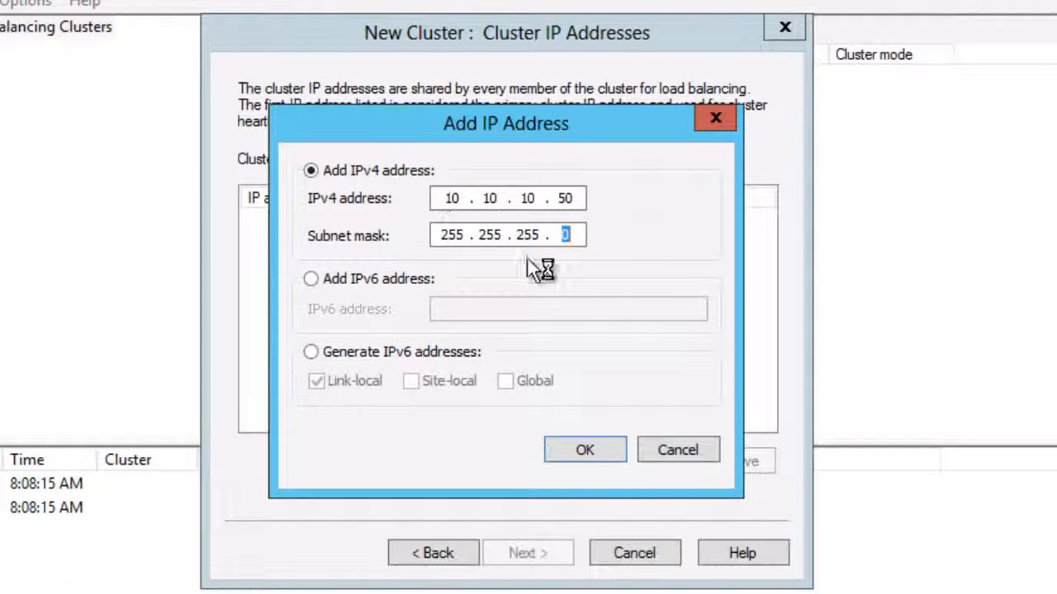
click(596, 453)
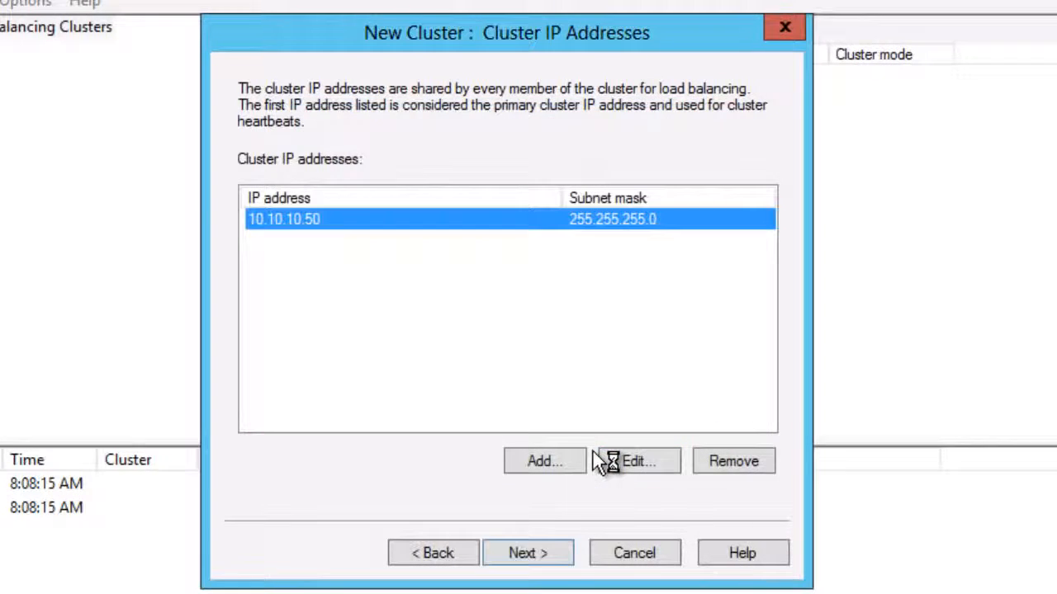
Step: Set the cluster operation mode to Multicast and proceed to Port Rules
click(549, 553)
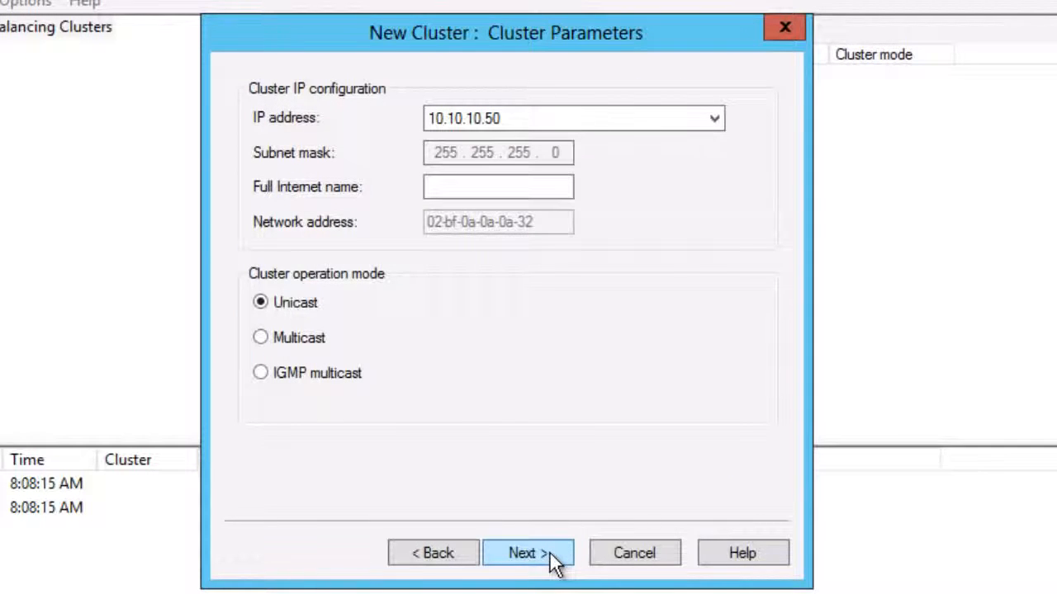
click(277, 348)
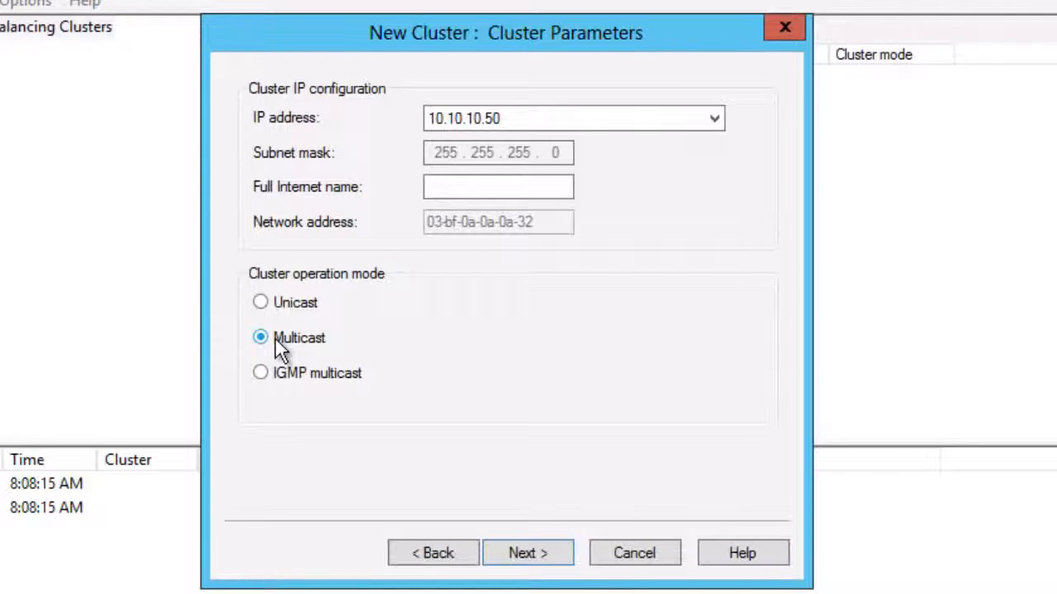
click(505, 558)
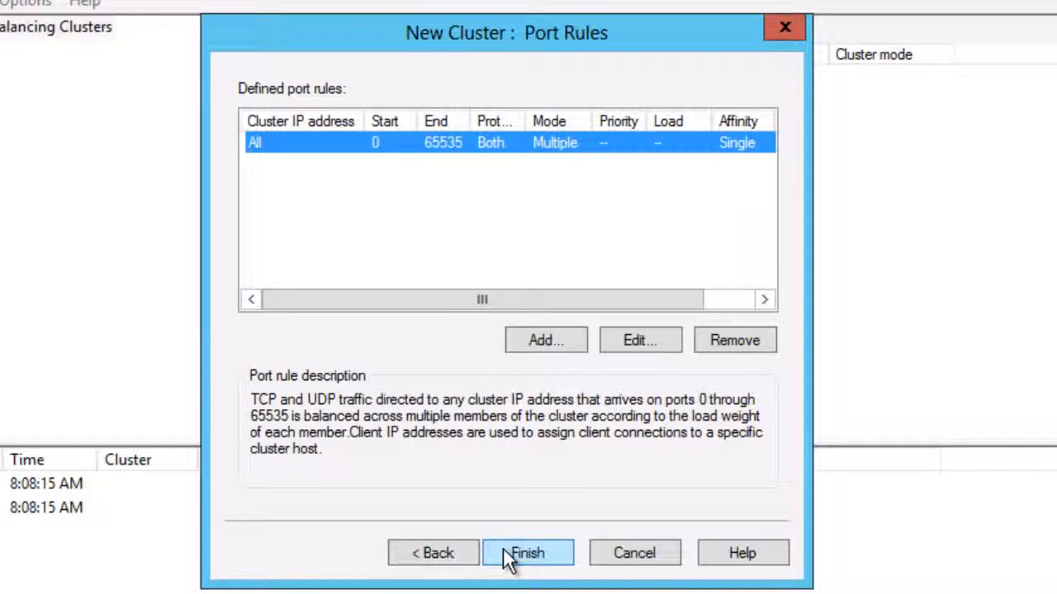
Step: Replace the default 0–65535 rule with a port 80–80 rule using affinity None
click(735, 344)
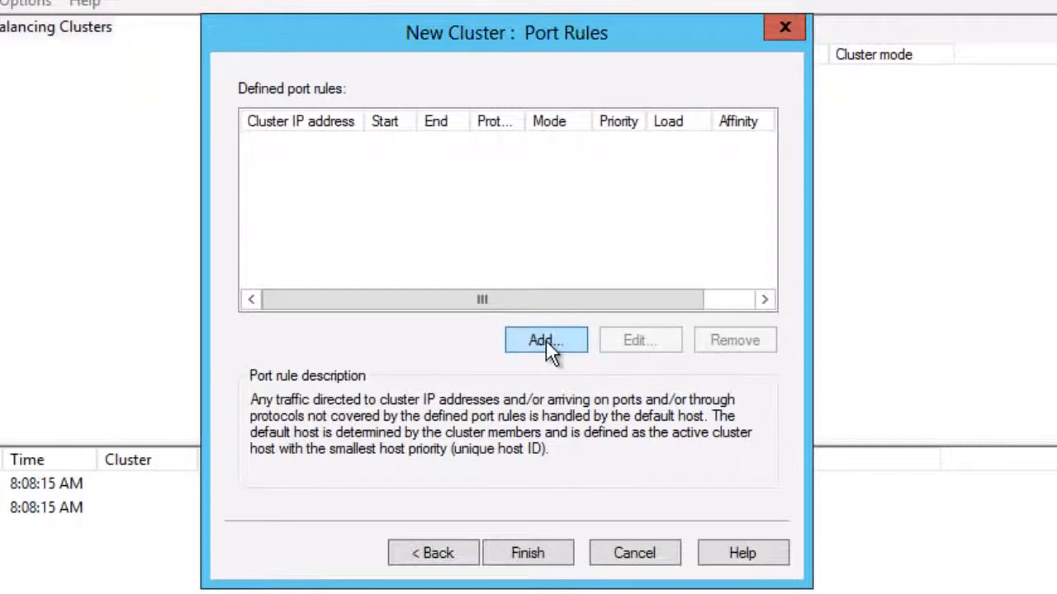
click(545, 339)
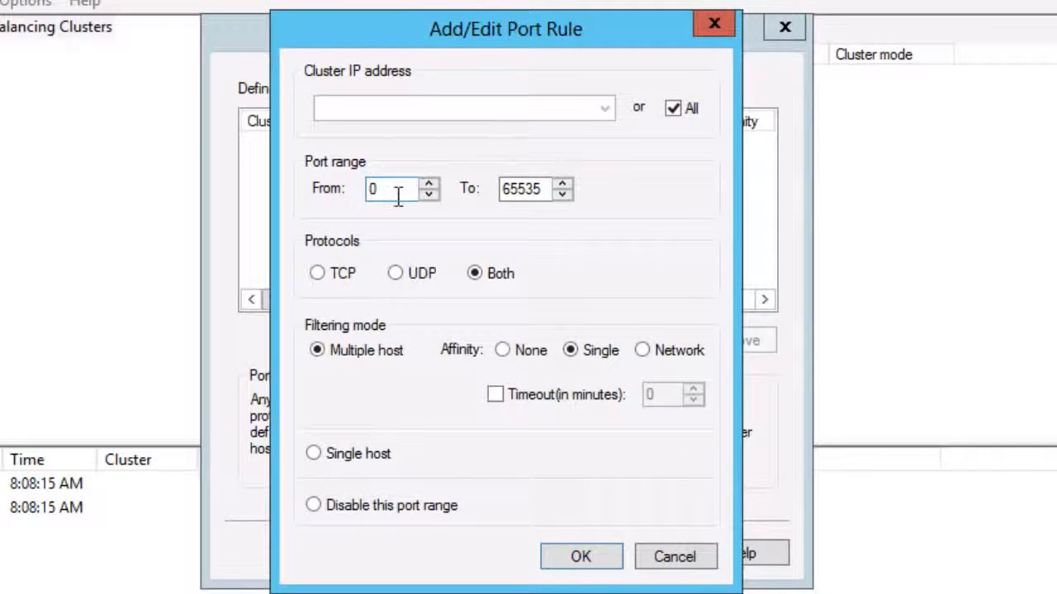
drag(396, 190, 339, 202)
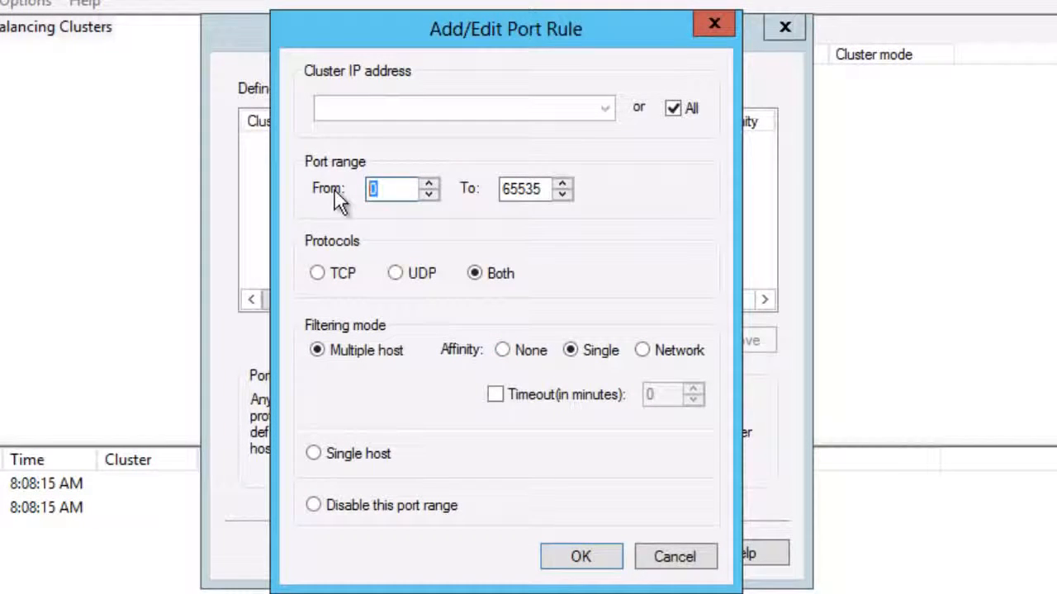
text(80)
key(Tab)
text(80)
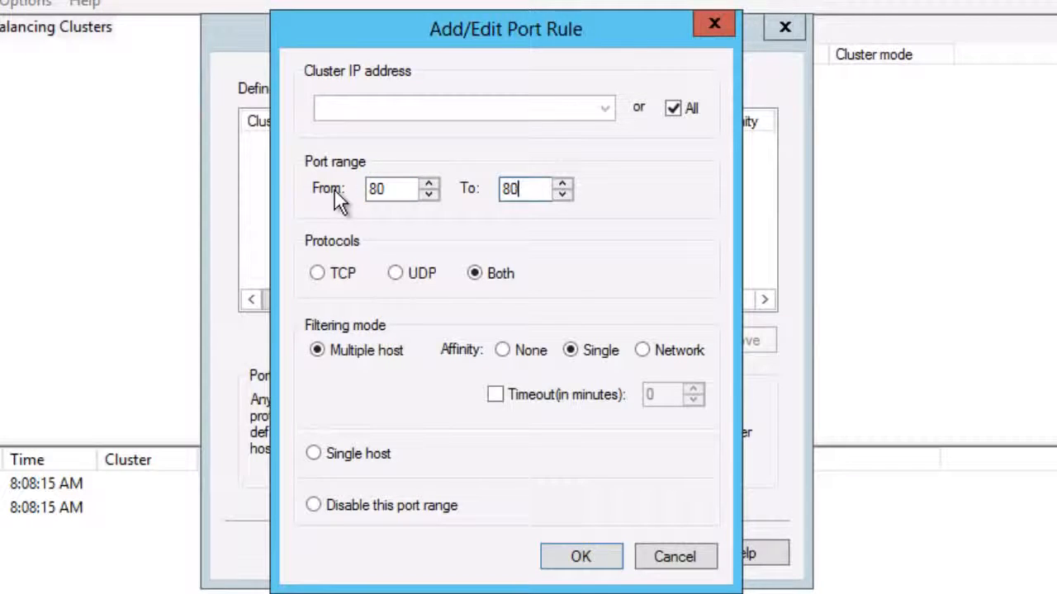
click(512, 354)
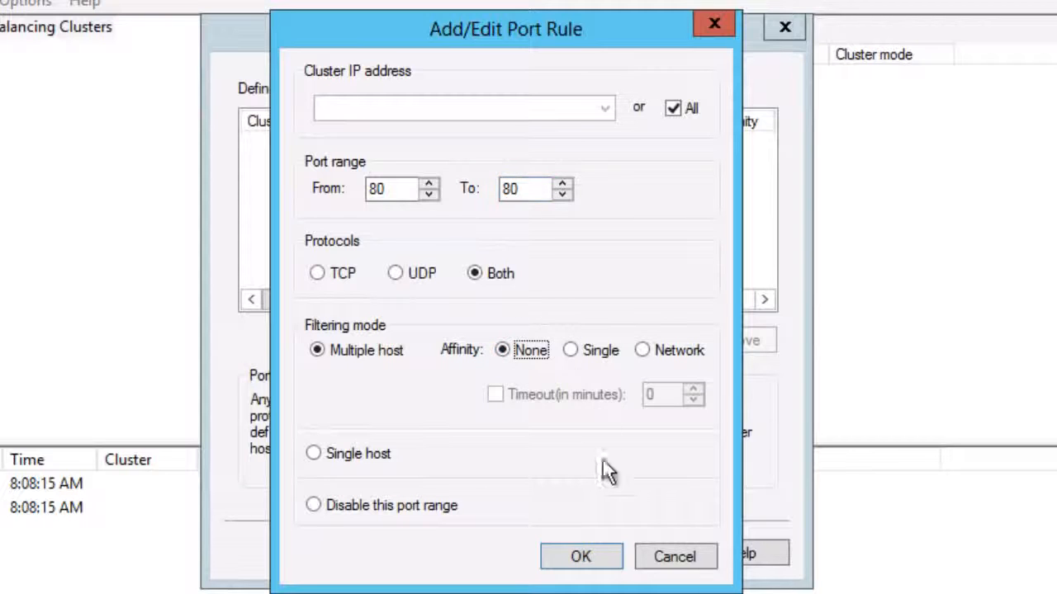
click(603, 560)
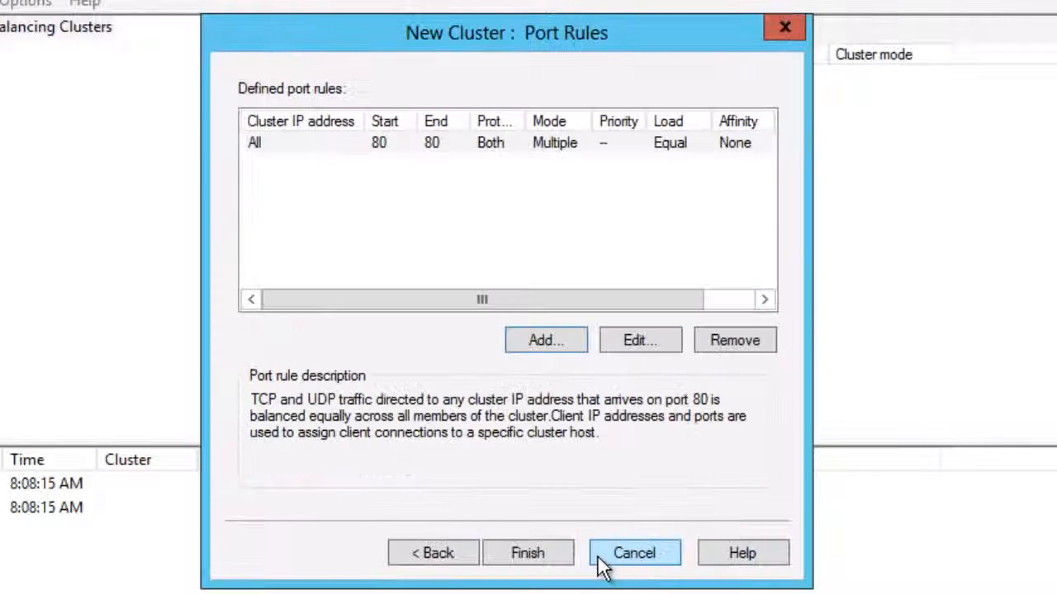
Step: Add a port 443–443 rule with affinity None
click(539, 335)
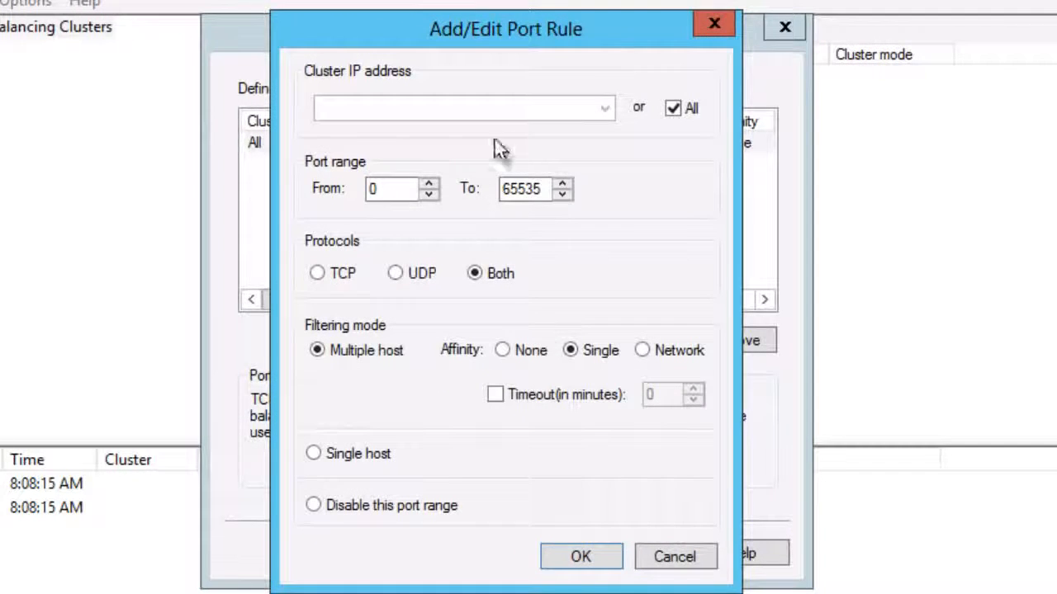
double_click(405, 189)
text(443)
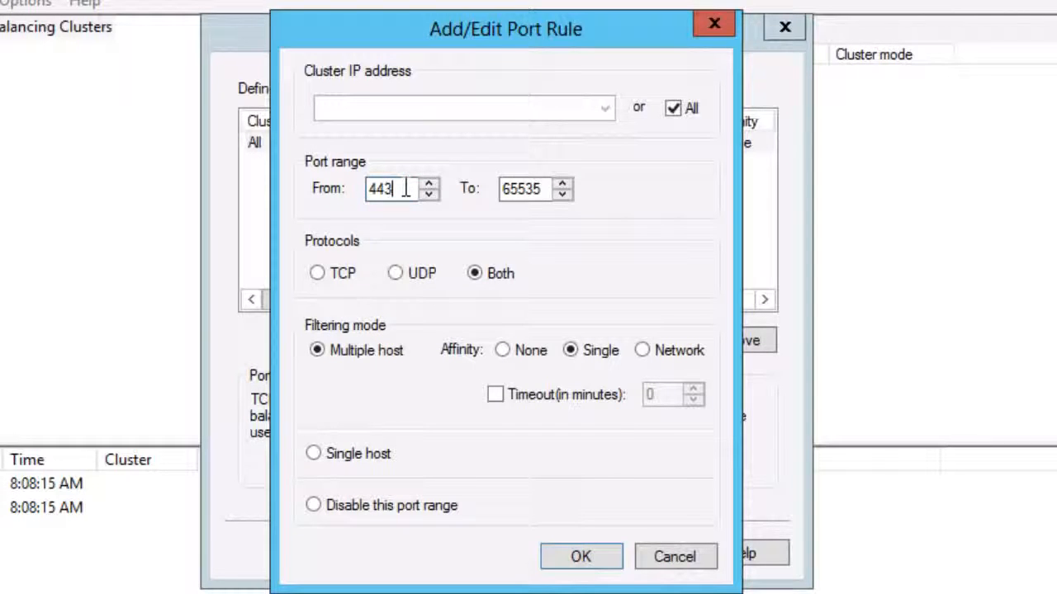
key(Tab)
text(443)
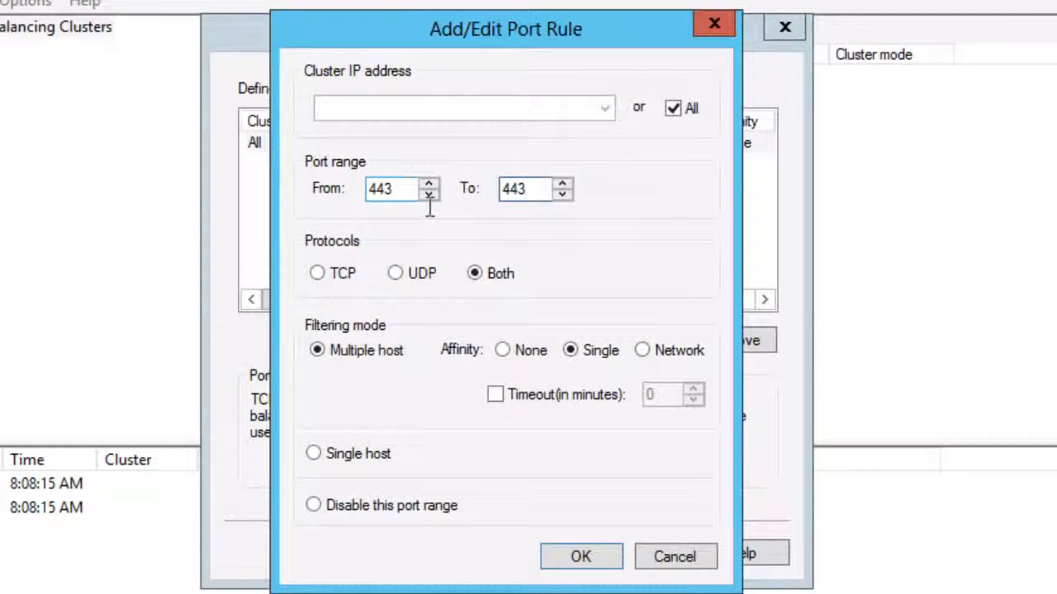
click(515, 354)
click(602, 568)
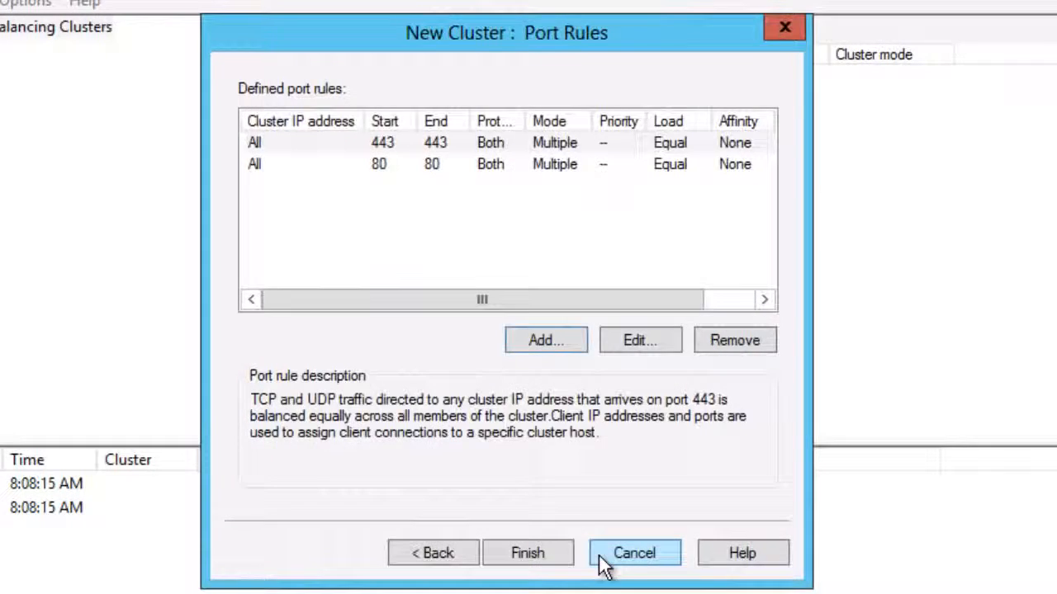
Step: Finish the cluster, then join host 10.10.10.12 to cluster 10.10.10.50 with default parameters
click(545, 559)
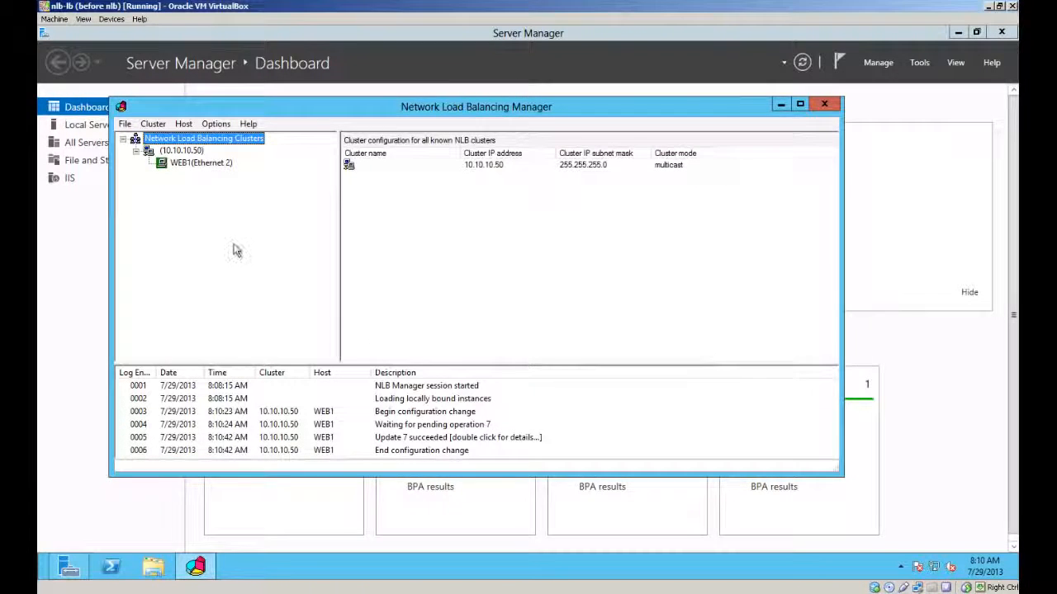
right_click(170, 154)
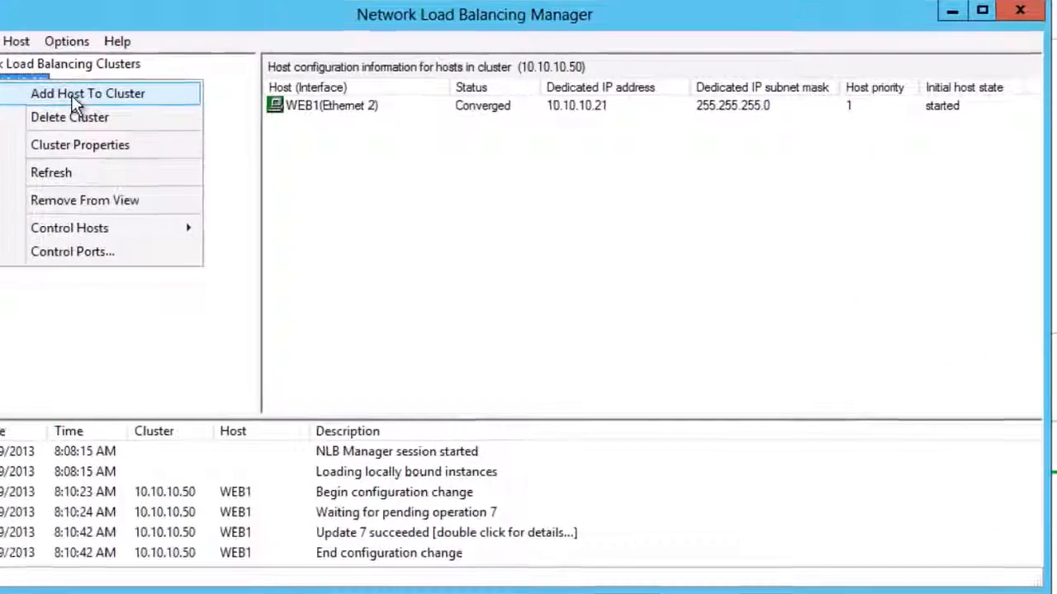
click(212, 158)
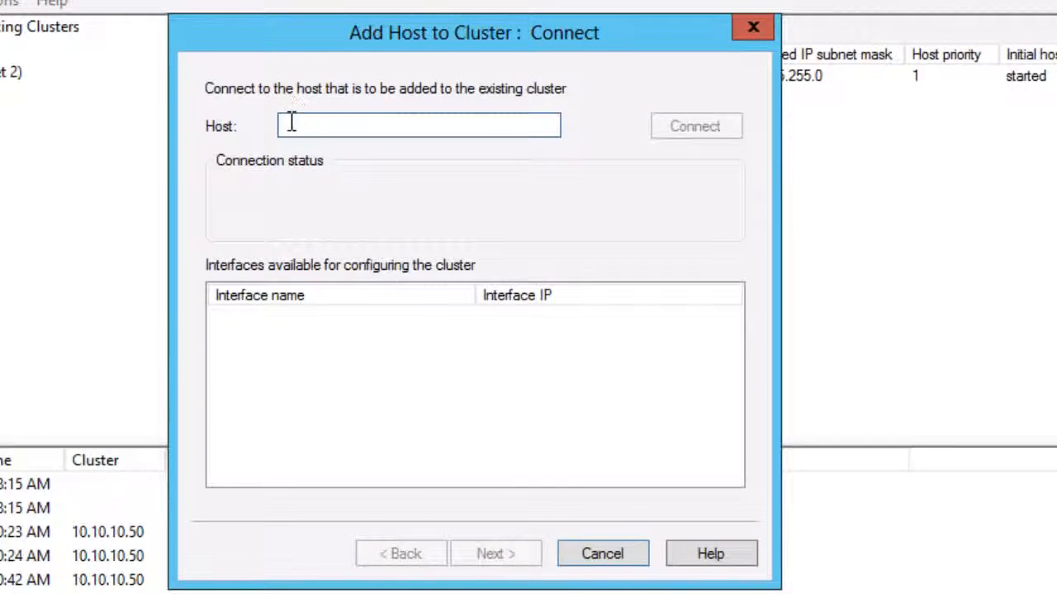
text(10.10.10.12)
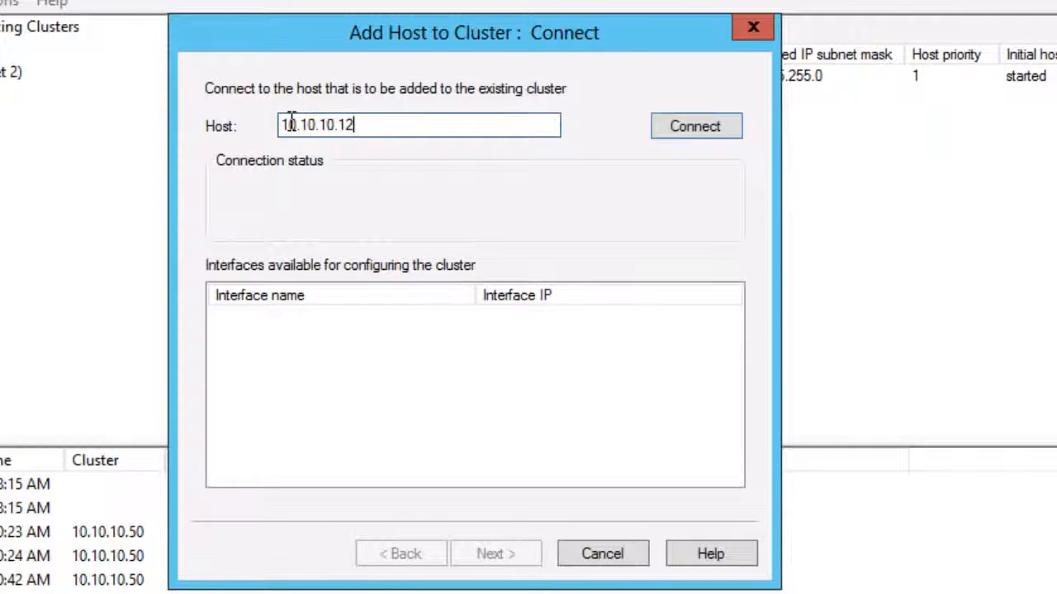
key(Return)
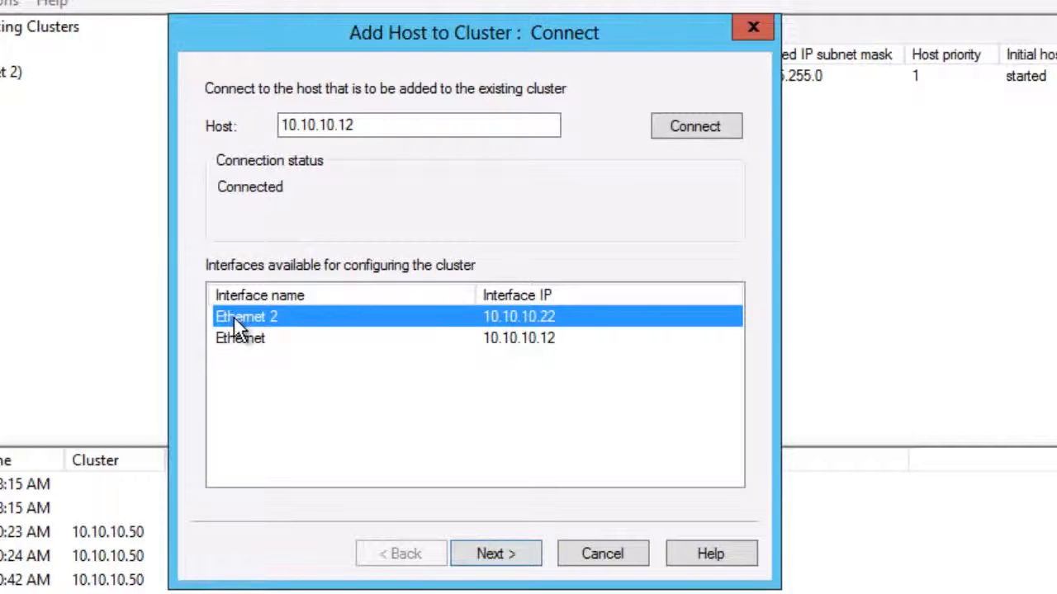
click(502, 556)
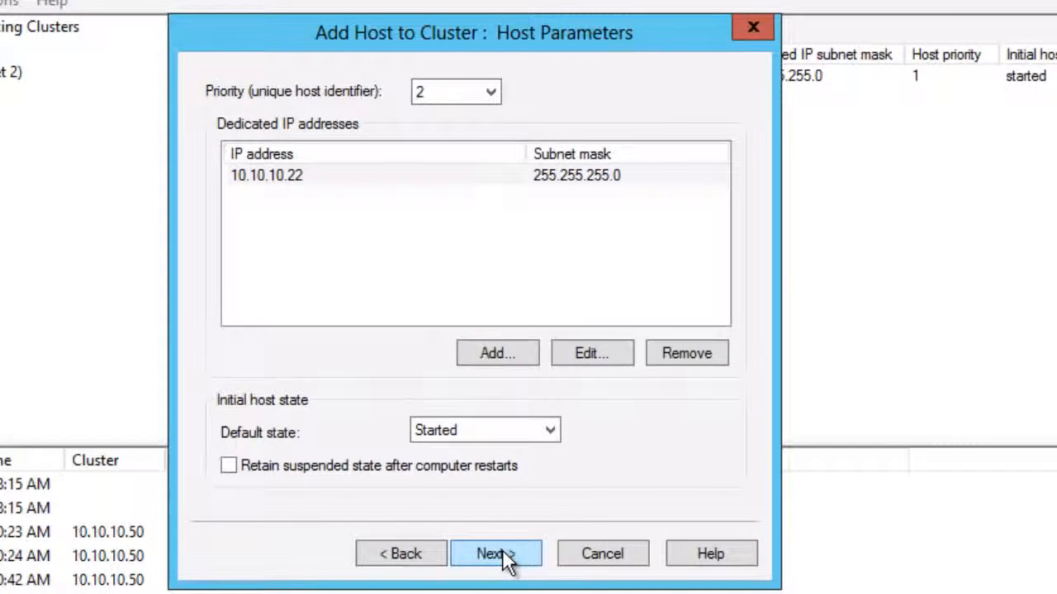
click(498, 555)
click(500, 555)
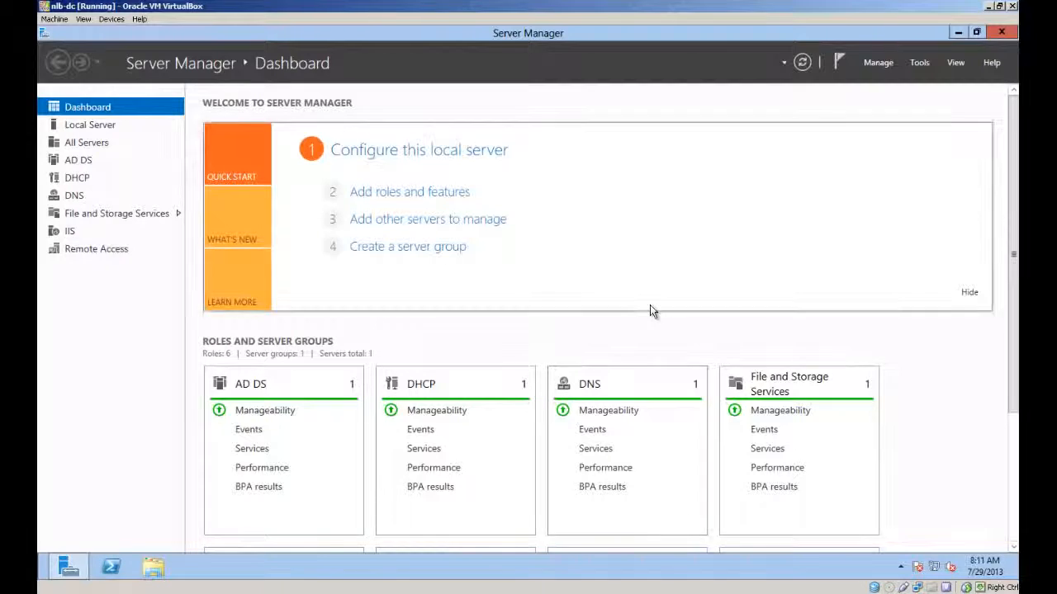
key(super+r)
text(iexplore )
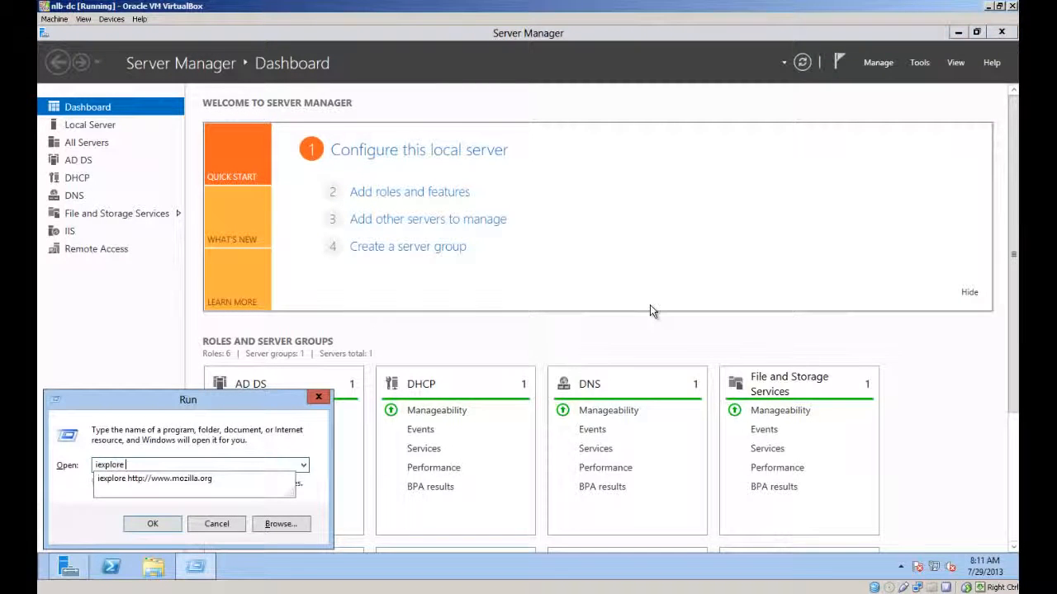
text(http://10.10.10.11/demo.php)
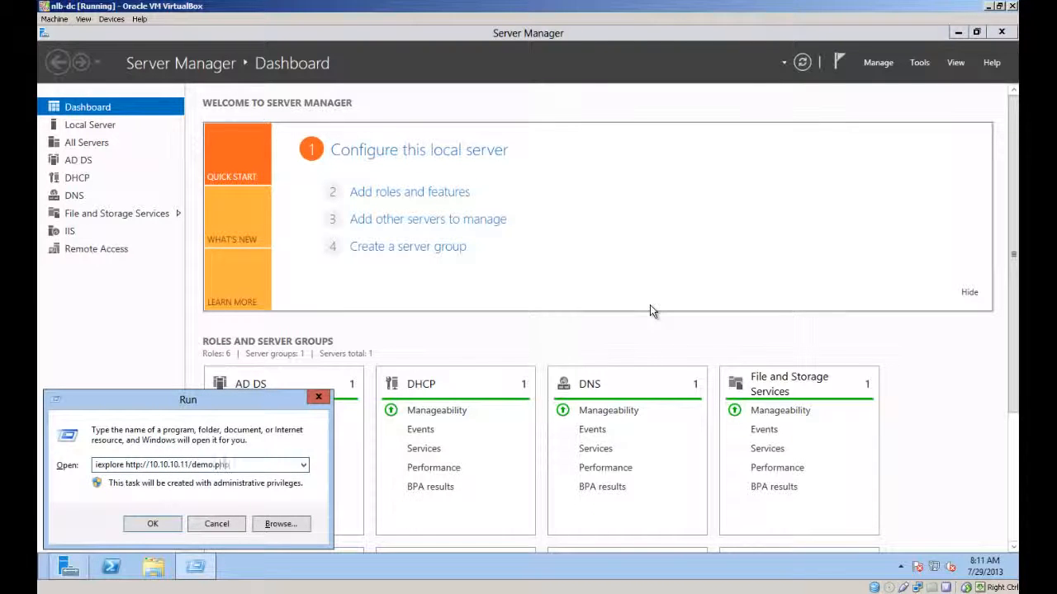
key(Return)
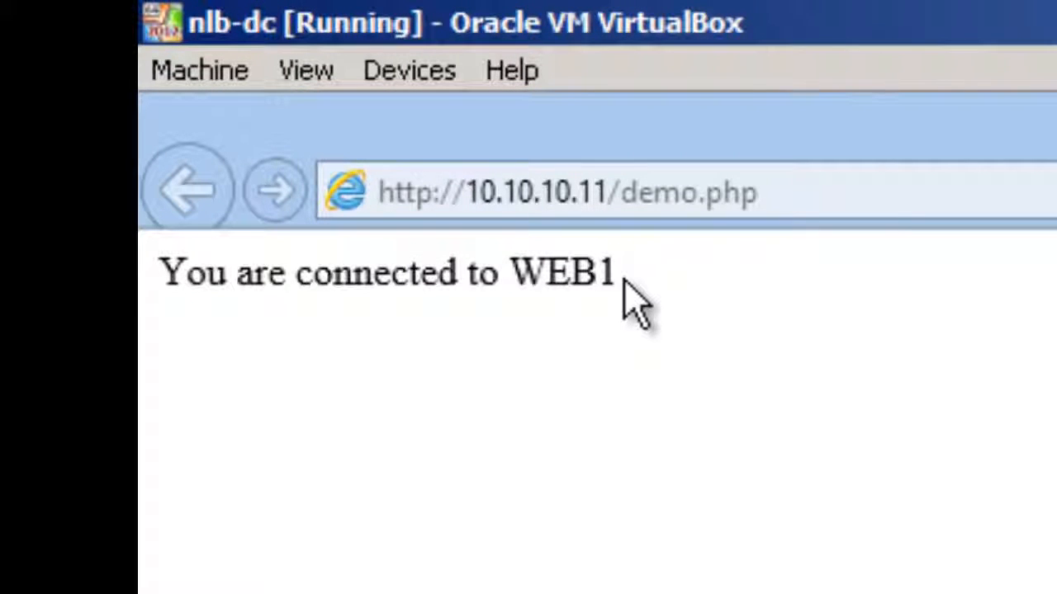
click(592, 195)
click(593, 195)
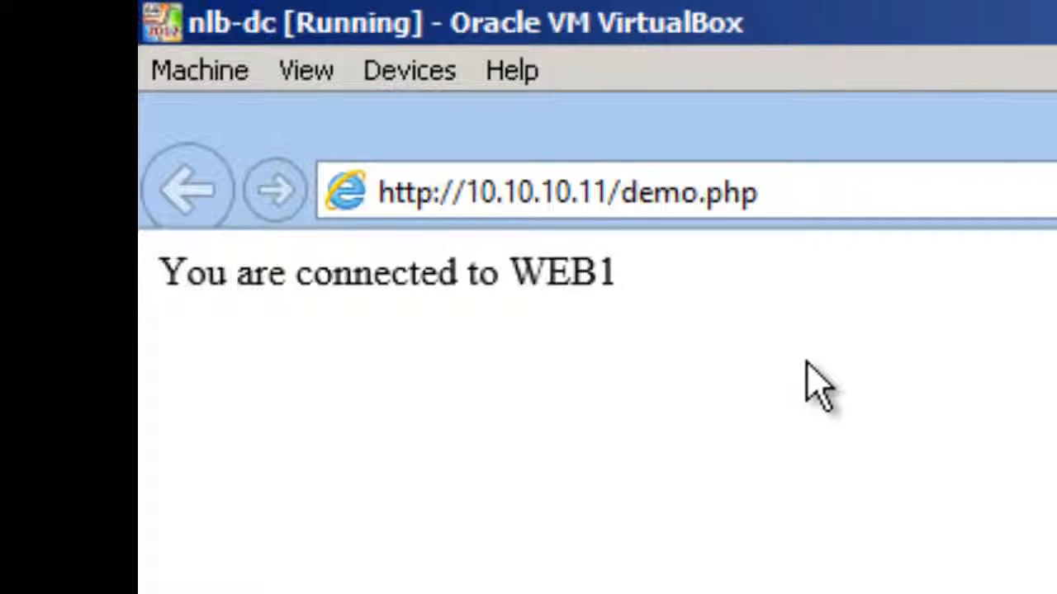
key(BackSpace)
text(2)
key(Return)
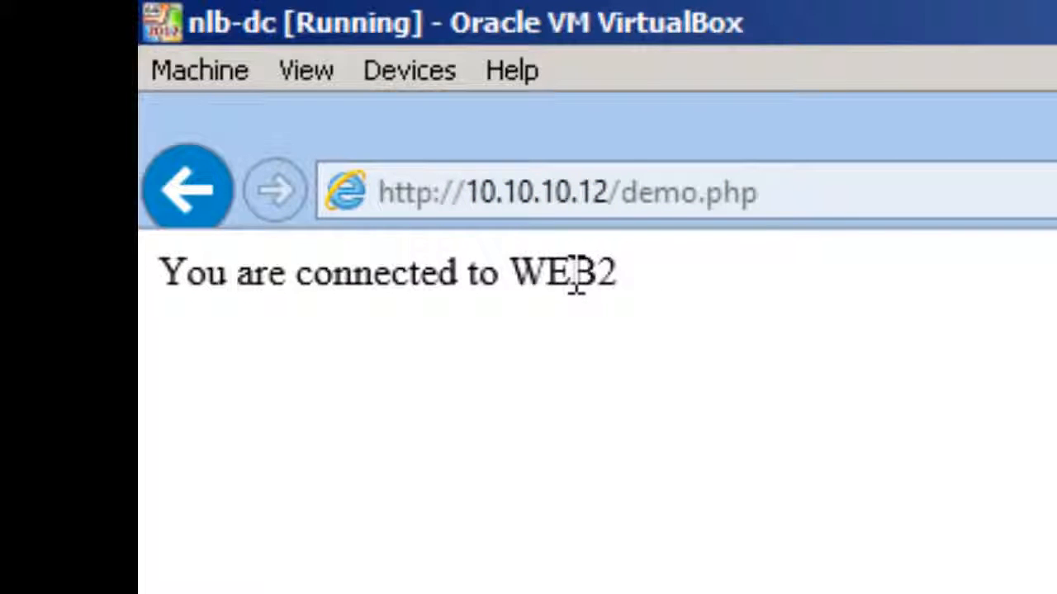
Step: Load the demo page through the cluster address 10.10.10.50, still answered by WEB2
click(583, 192)
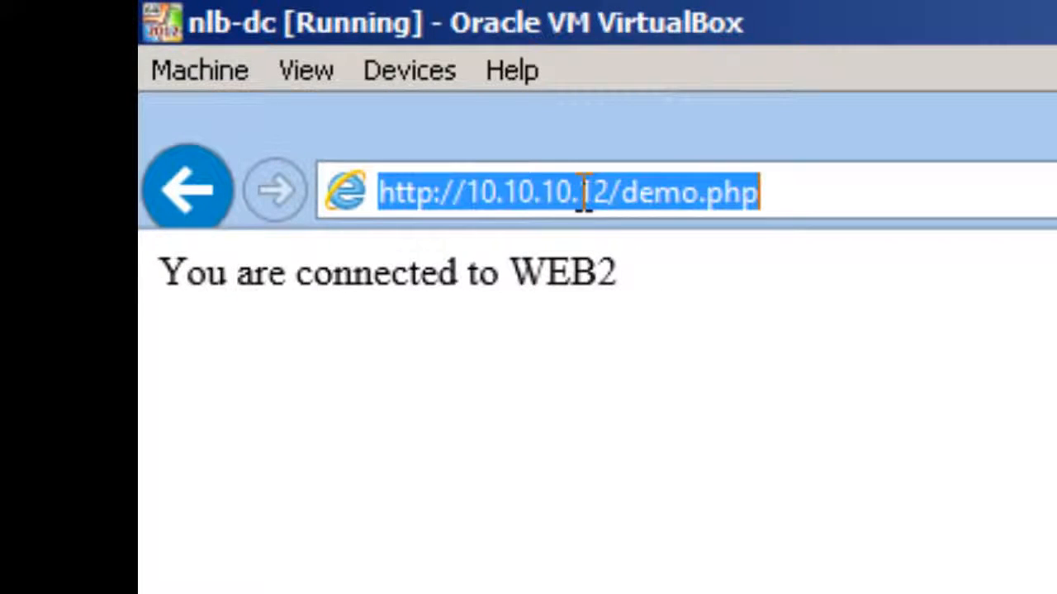
click(583, 192)
key(Delete)
key(Delete)
text(50)
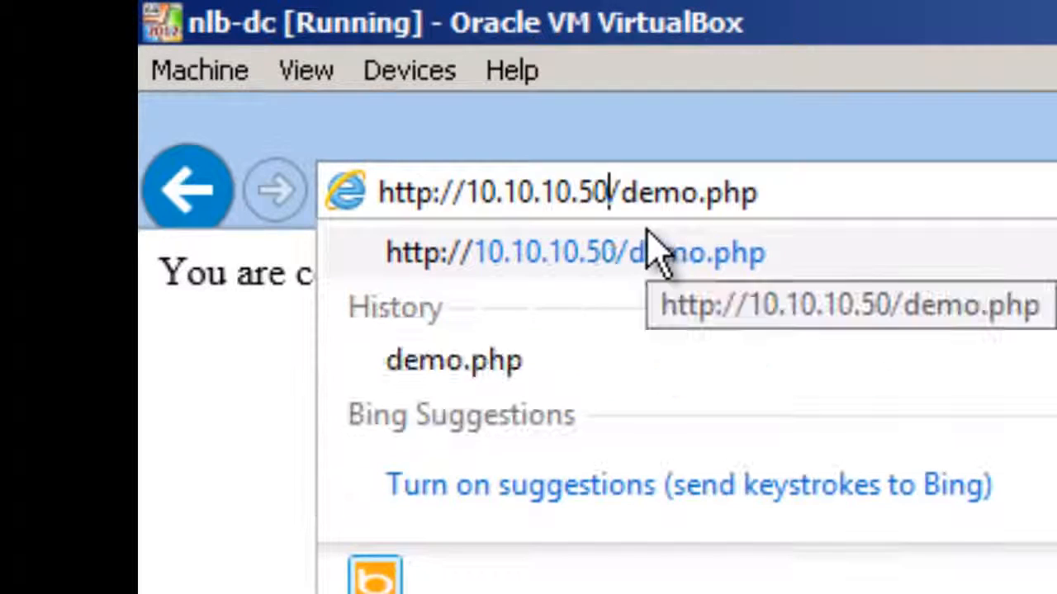
key(Return)
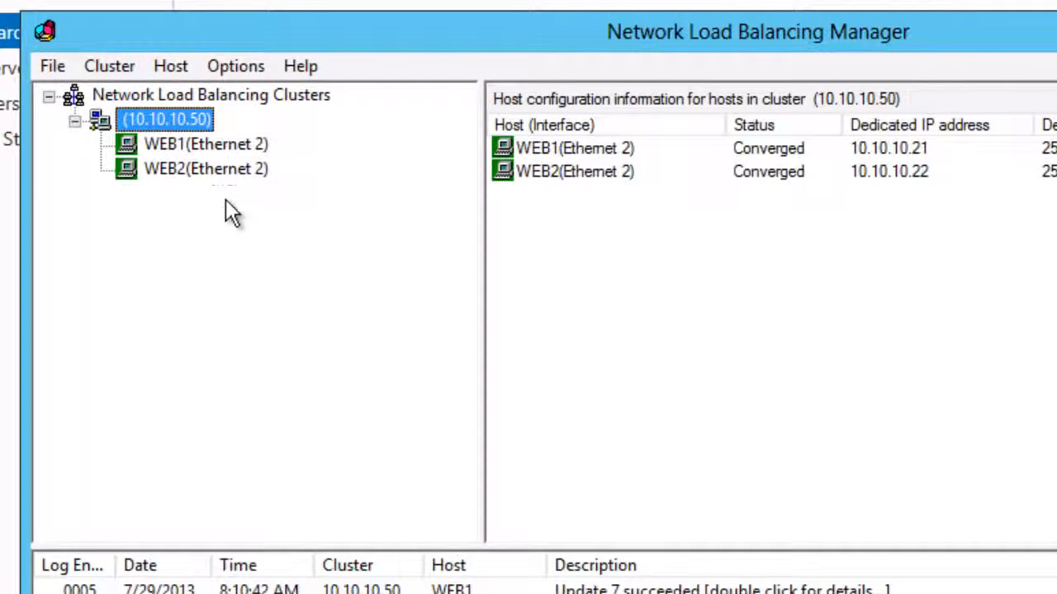
Step: Stop host WEB2 (Ethernet 2) in the NLB cluster via Control Host > Stop
right_click(188, 166)
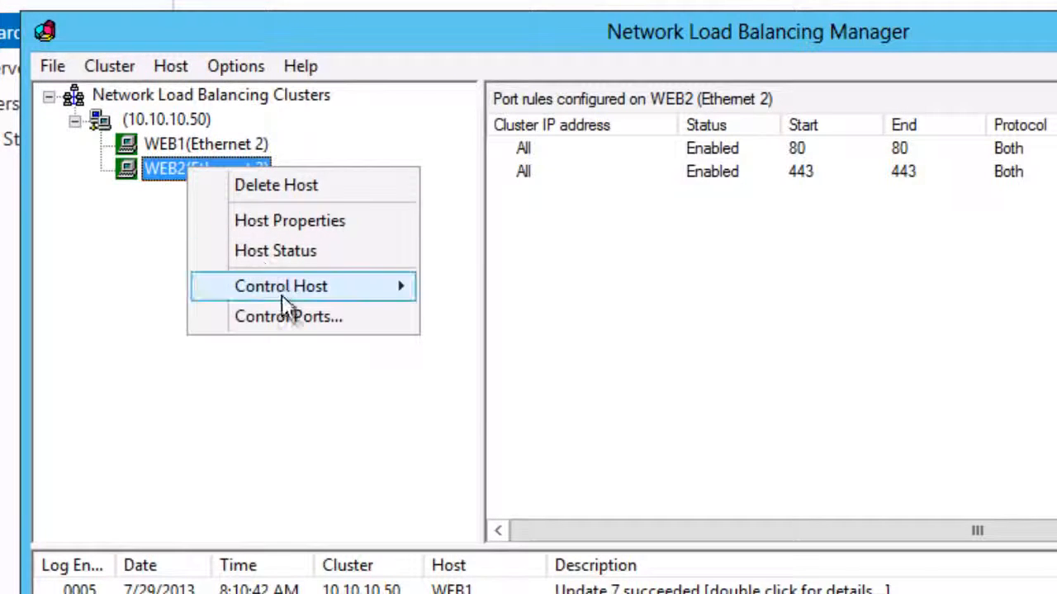
mouse_move(285, 307)
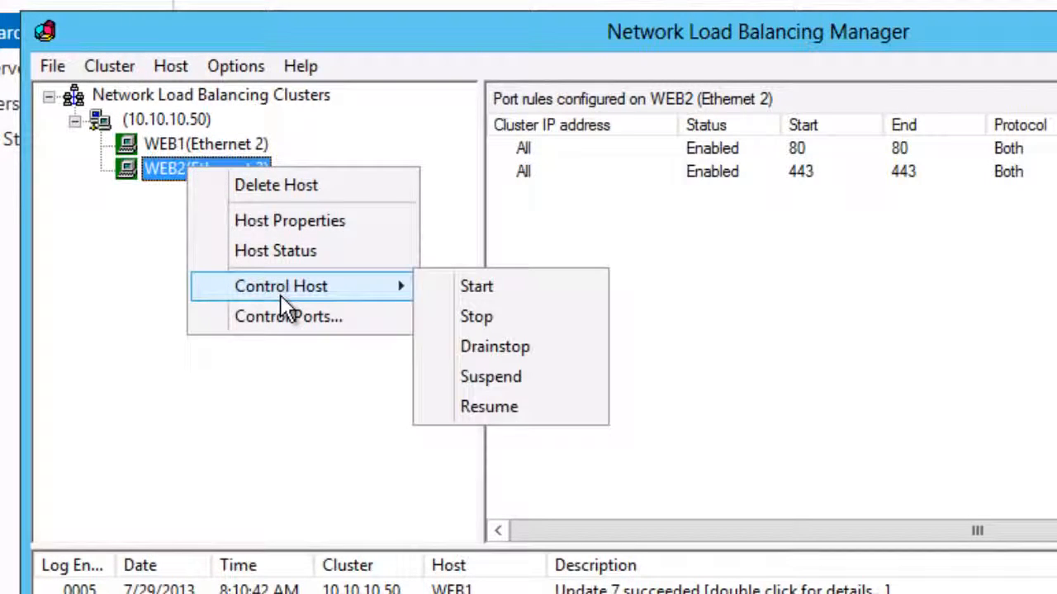
click(477, 319)
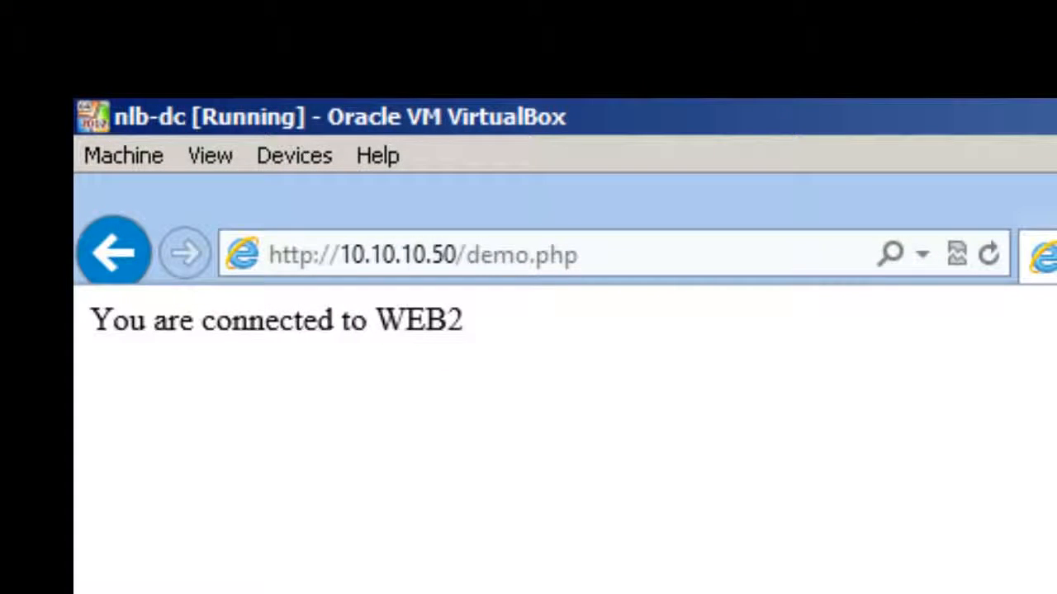
Step: Refresh the 10.10.10.50 demo page to confirm it now reports WEB1 after failover
click(991, 256)
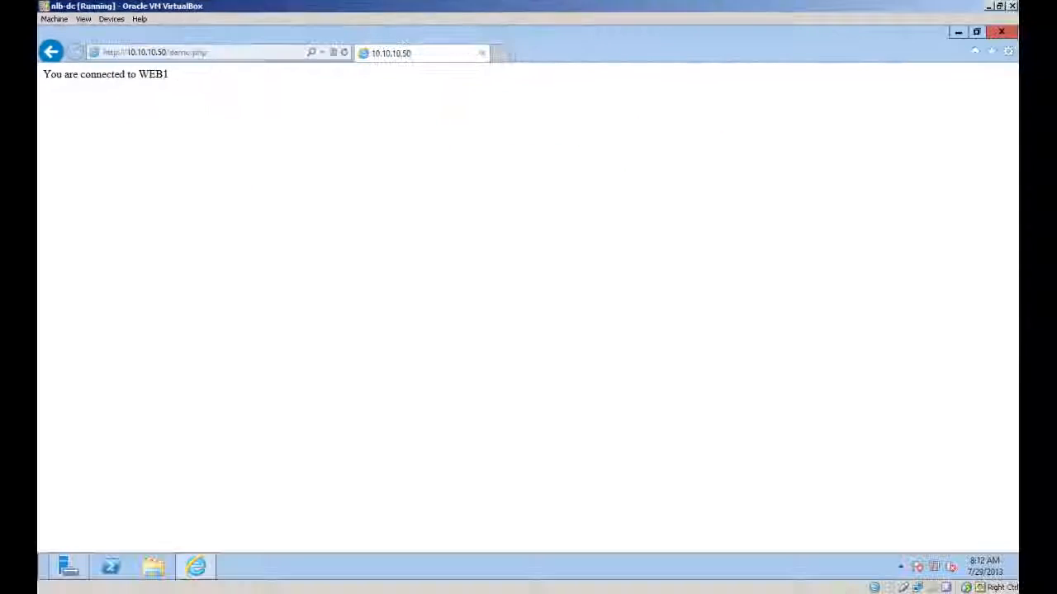
key(alt+Tab)
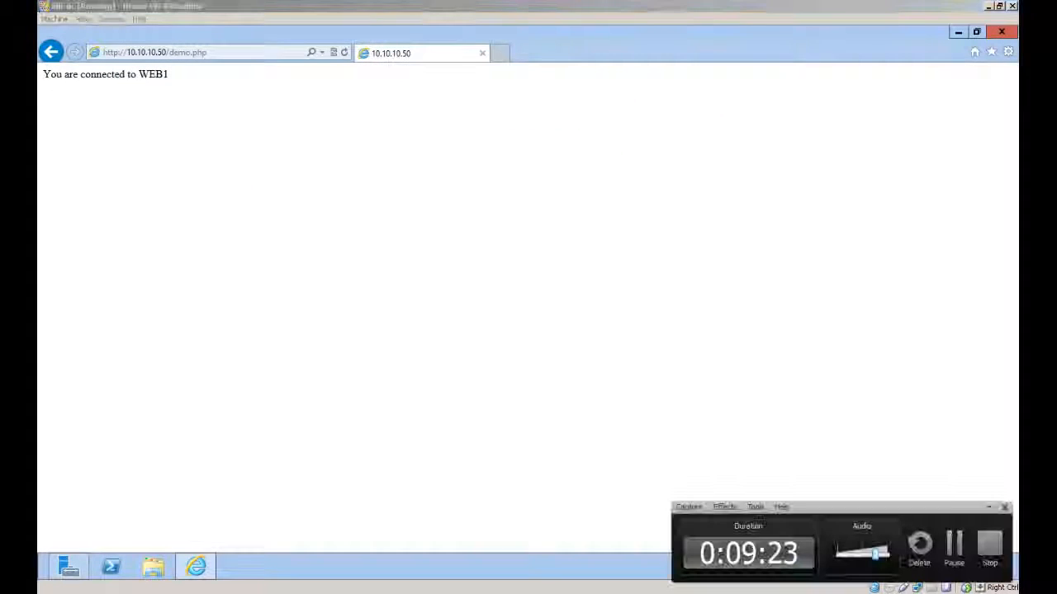